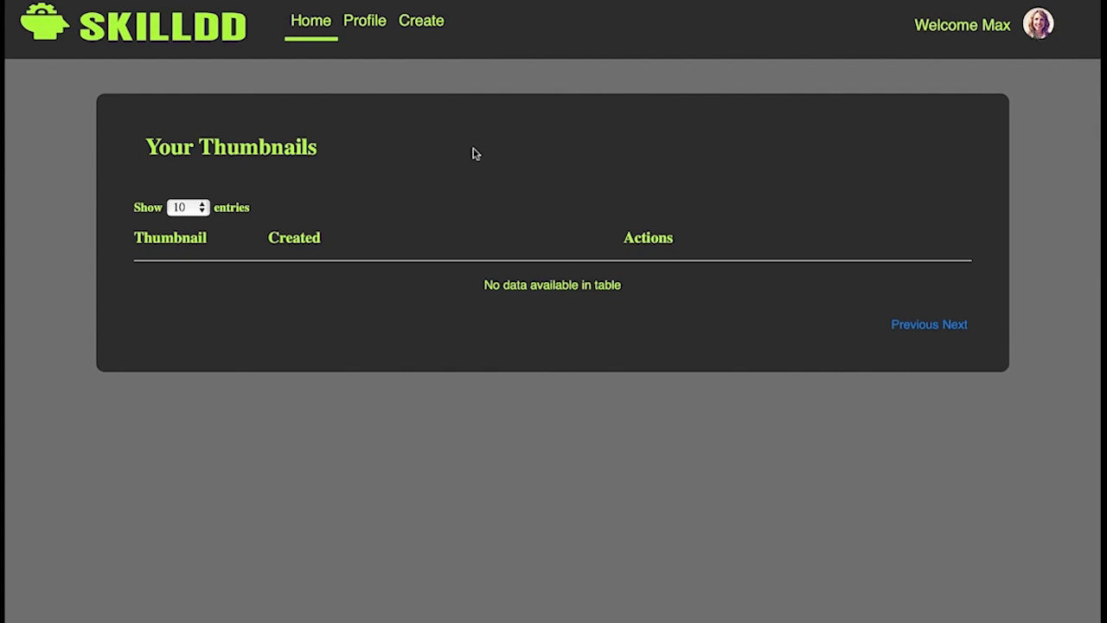
# - Load the Work Online template into a new design and nudge its laptop-user photo upward
pyautogui.click(428, 23)
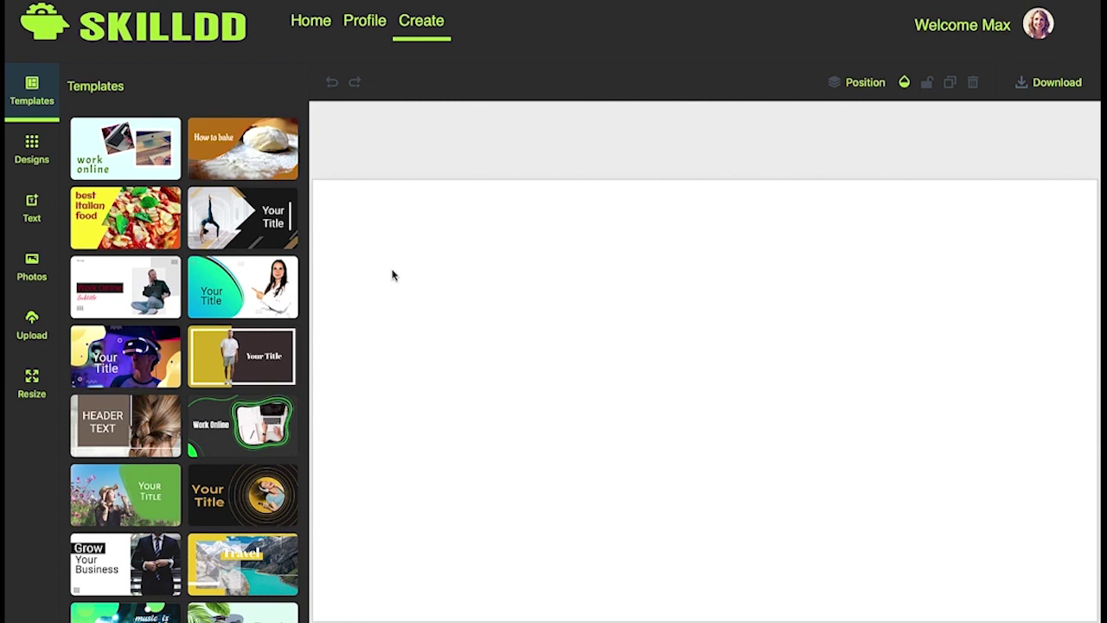
pyautogui.click(138, 285)
pyautogui.moveTo(882, 420); pyautogui.dragTo(795, 296)
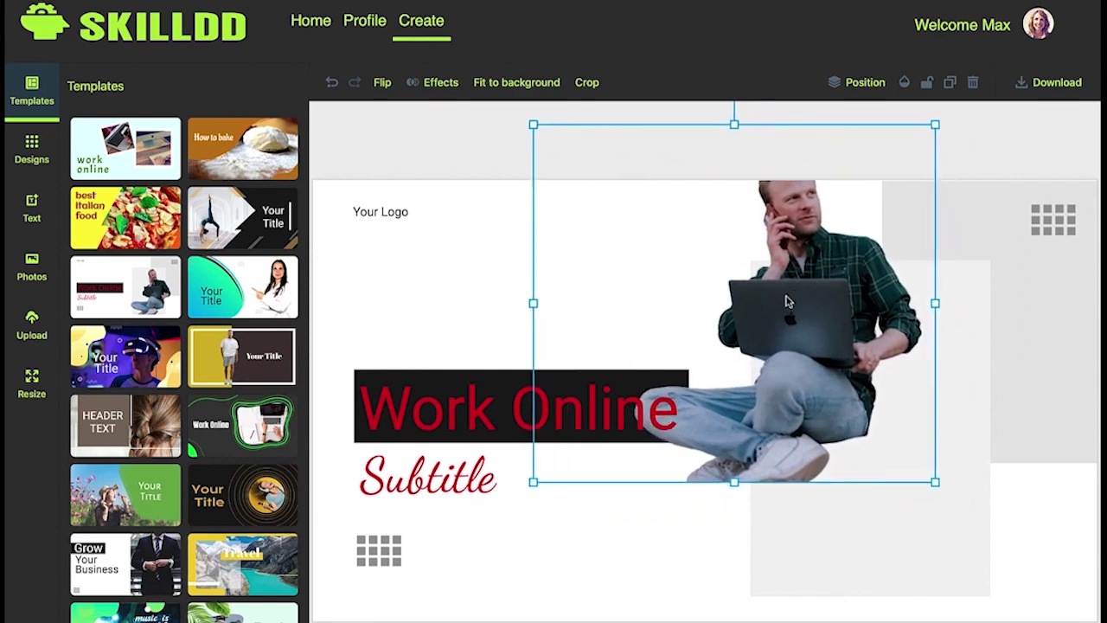
# - Set the Work Online title font to Abril Fatface
pyautogui.click(502, 413)
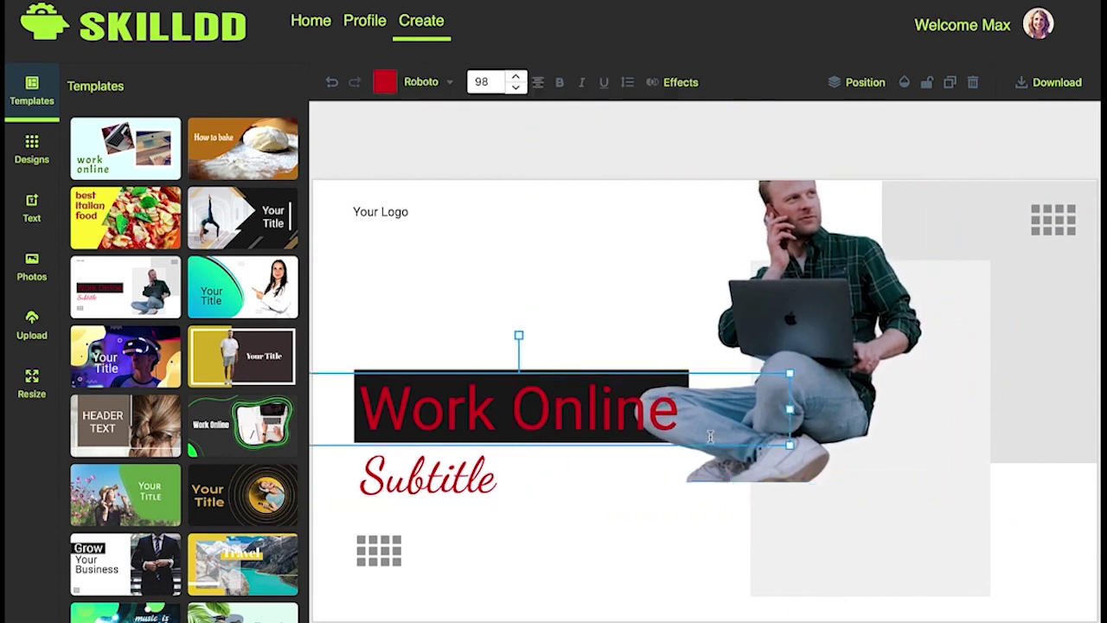
pyautogui.moveTo(710, 437)
pyautogui.mouseDown()
pyautogui.moveTo(506, 415)
pyautogui.moveTo(355, 415)
pyautogui.mouseUp()
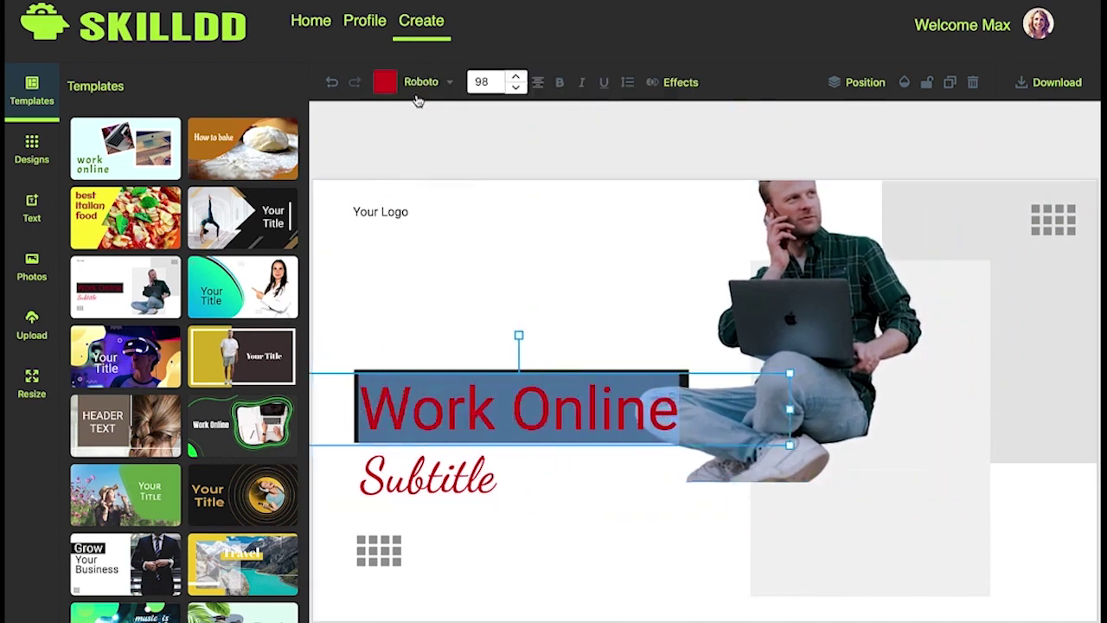
pyautogui.click(418, 84)
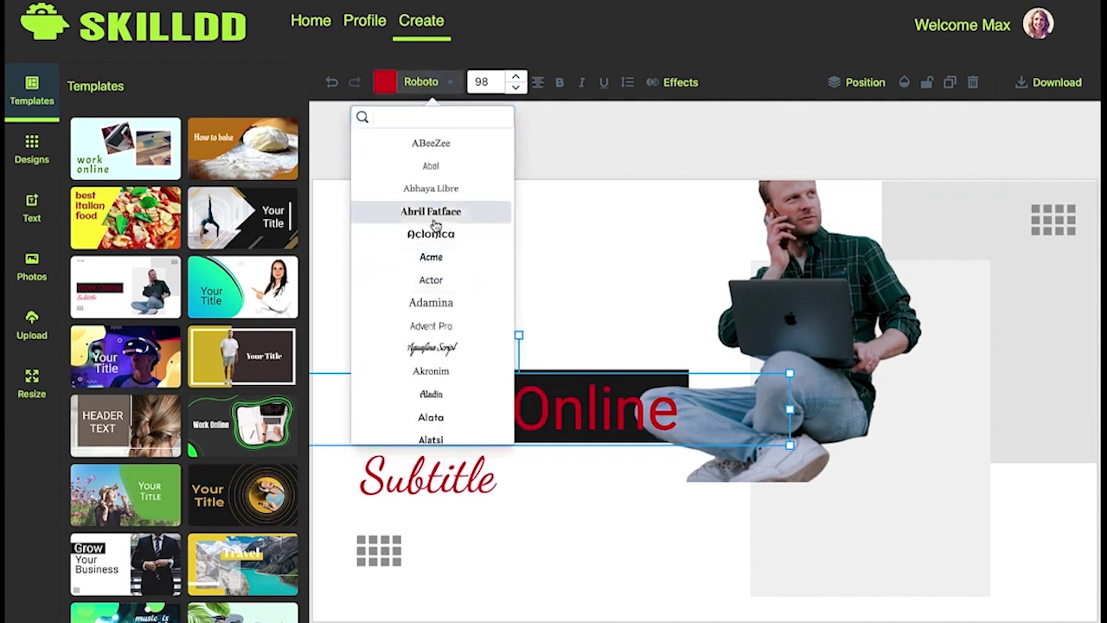
pyautogui.click(433, 220)
# - Recolour the Work Online title from red to bright green
pyautogui.click(385, 82)
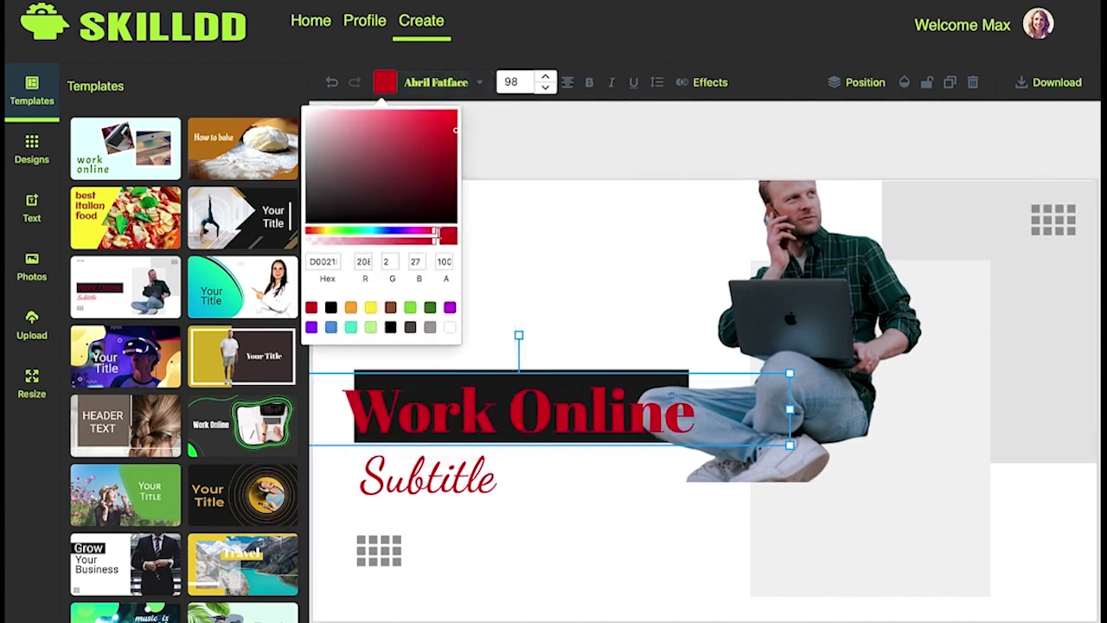
pyautogui.click(411, 307)
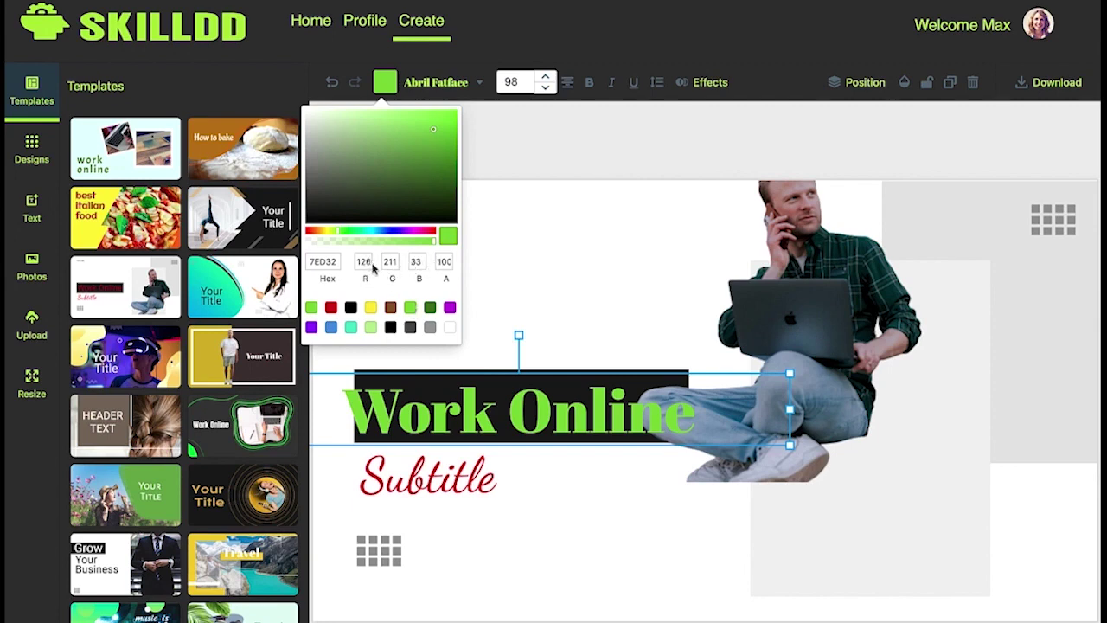
pyautogui.click(545, 155)
pyautogui.click(705, 87)
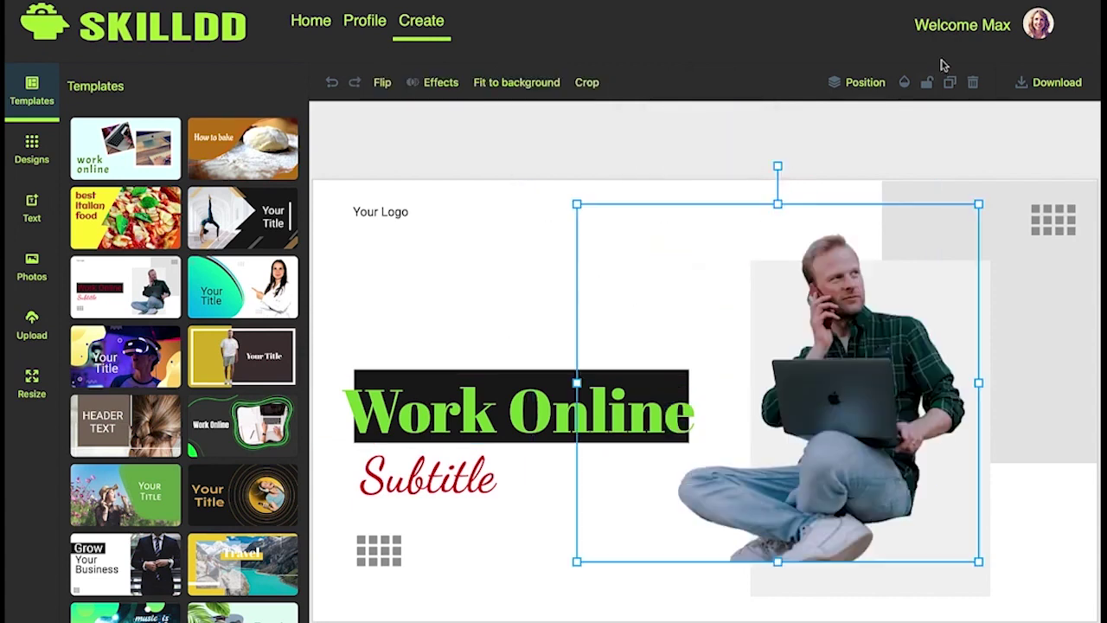
# - Delete the laptop-user photo and search the photo library for 'ball'
pyautogui.click(972, 82)
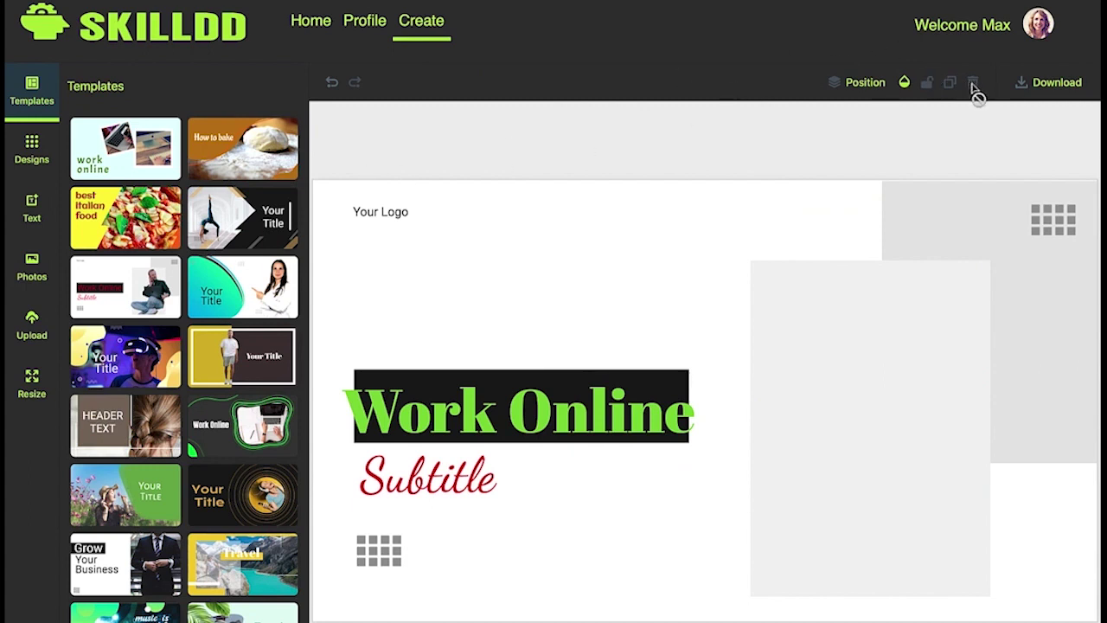
pyautogui.click(31, 266)
pyautogui.click(130, 83)
pyautogui.write('ball')
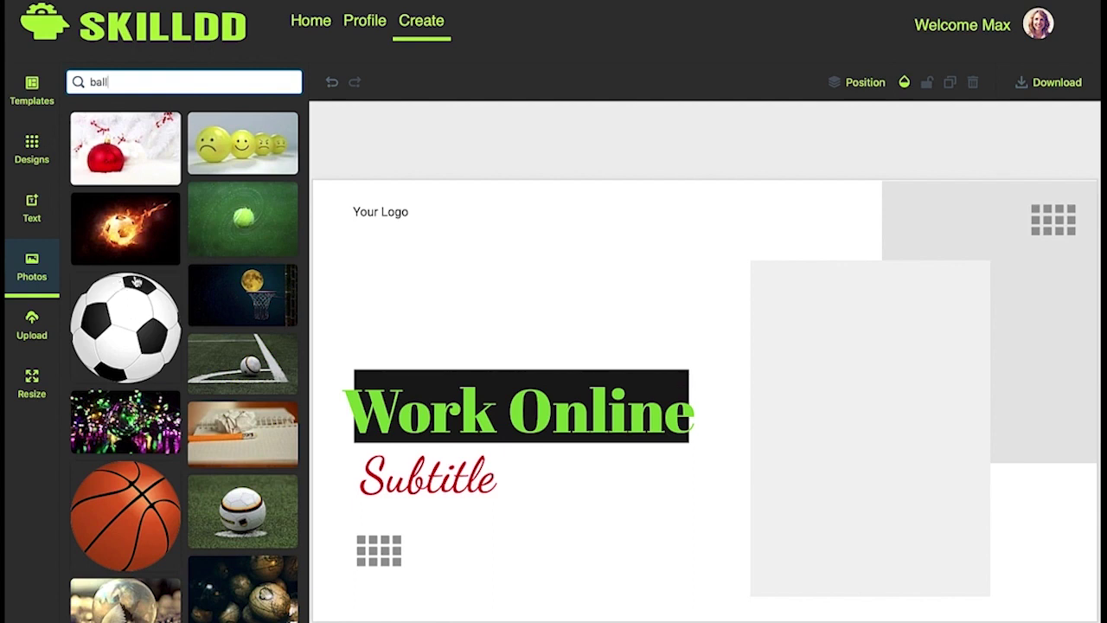
# - Add the soccer ball photo, shrinking it and moving it to the design's right side
pyautogui.click(126, 342)
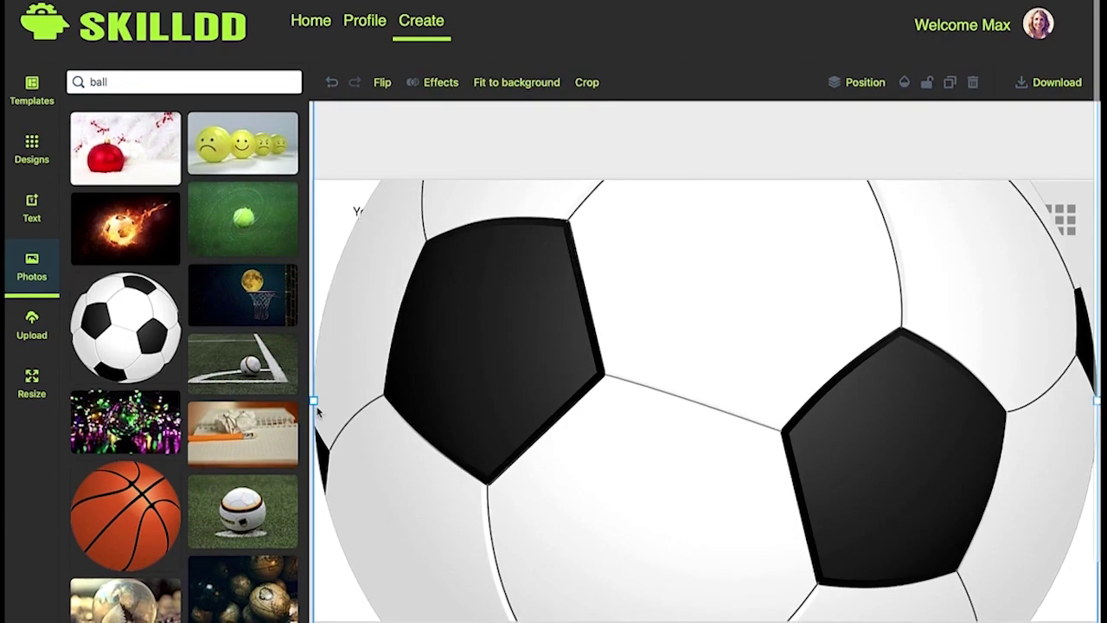
pyautogui.moveTo(312, 400); pyautogui.dragTo(353, 398)
pyautogui.scroll(-1, 457, 458)
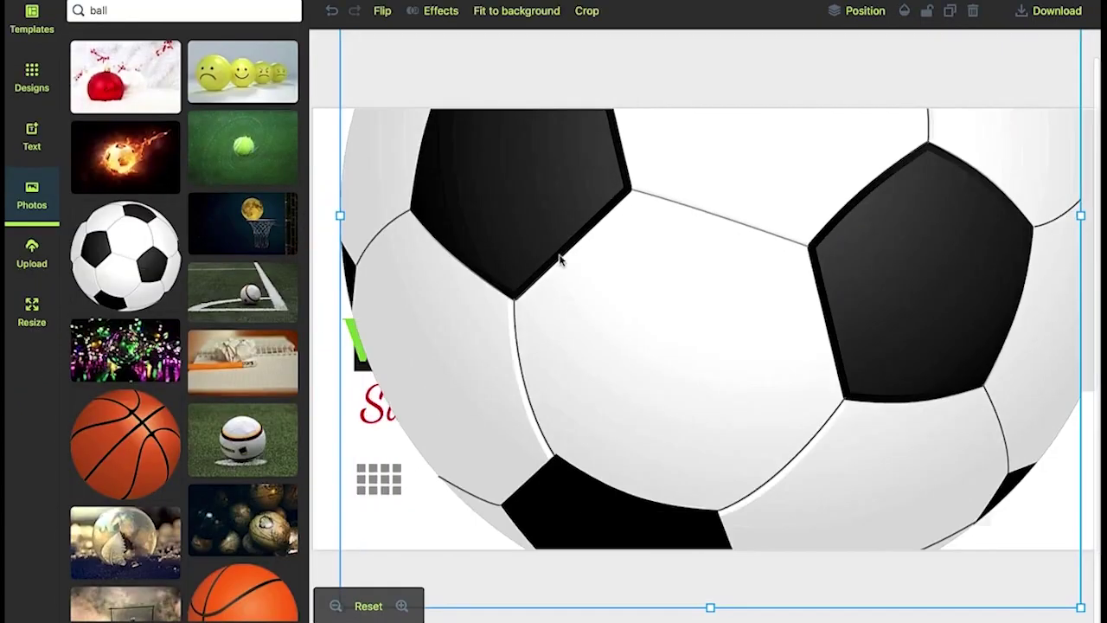
pyautogui.moveTo(457, 459); pyautogui.dragTo(541, 198)
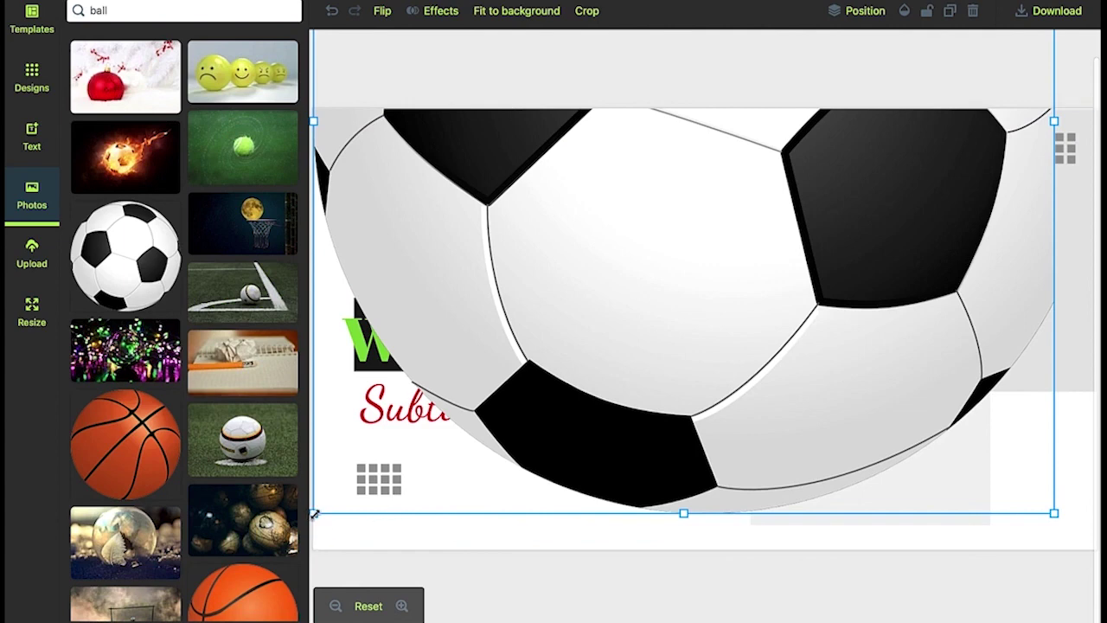
pyautogui.moveTo(309, 513); pyautogui.dragTo(581, 229)
pyautogui.moveTo(834, 117)
pyautogui.mouseDown()
pyautogui.moveTo(822, 292)
pyautogui.moveTo(793, 436)
pyautogui.mouseUp()
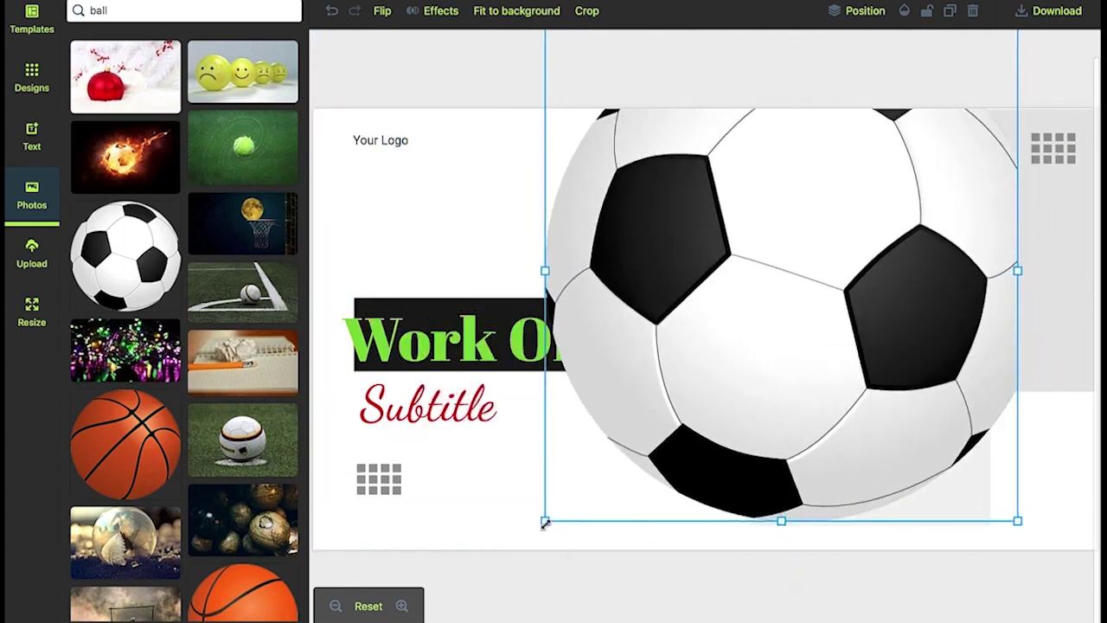
pyautogui.moveTo(545, 522); pyautogui.dragTo(773, 277)
pyautogui.moveTo(877, 170); pyautogui.dragTo(844, 370)
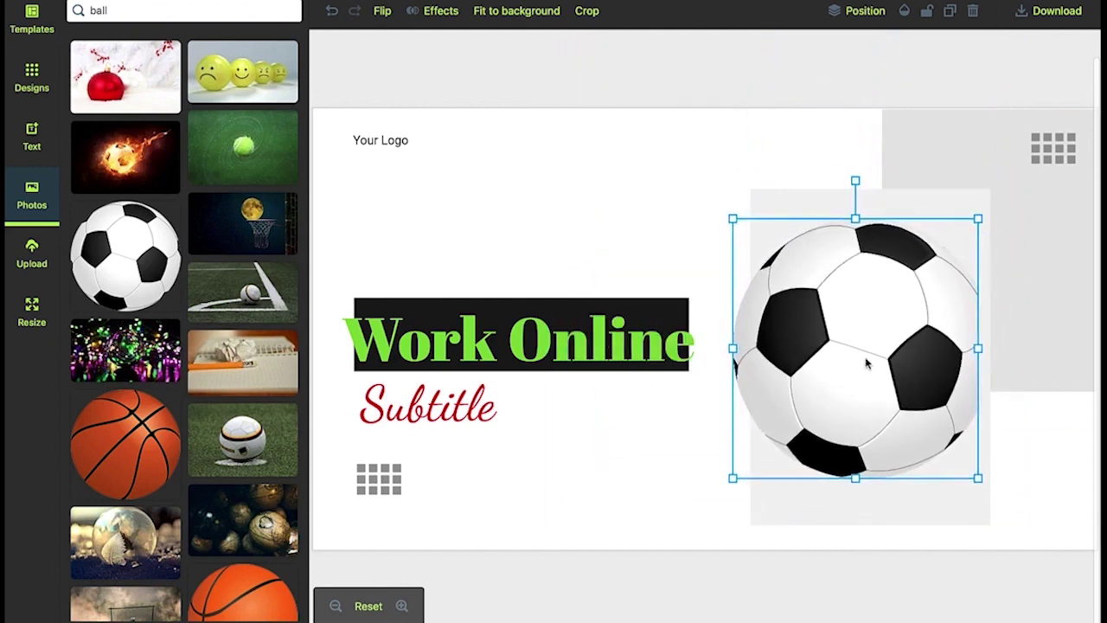
# - Fine-tune the ball's size and move it down over the grey square
pyautogui.moveTo(982, 347); pyautogui.dragTo(1008, 349)
pyautogui.moveTo(870, 477); pyautogui.dragTo(870, 490)
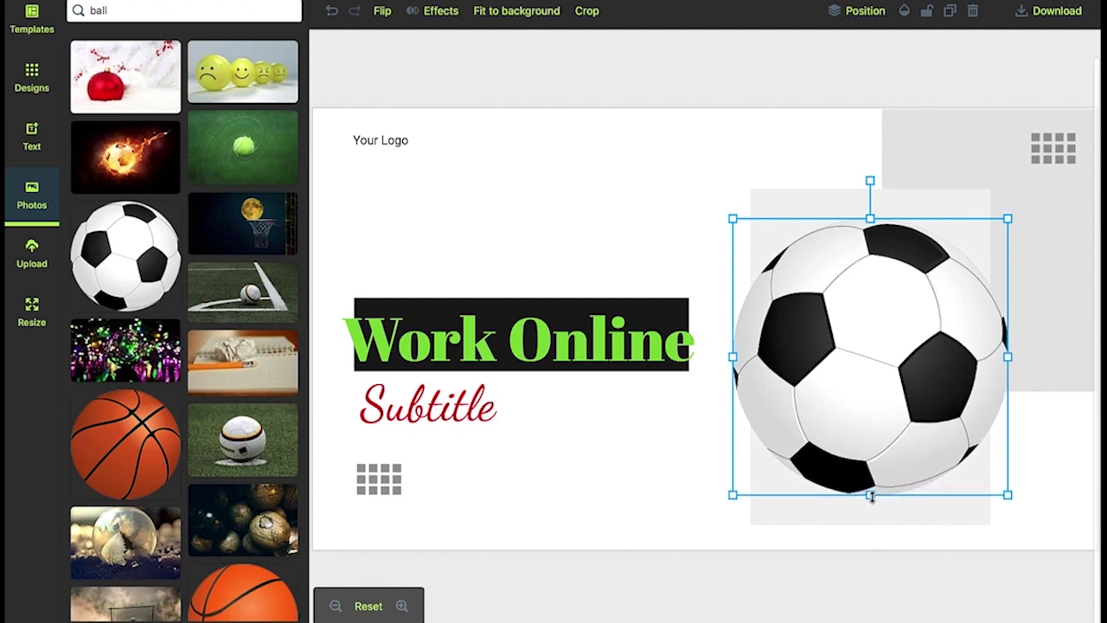
pyautogui.click(1066, 465)
pyautogui.click(918, 226)
pyautogui.moveTo(917, 242); pyautogui.dragTo(901, 316)
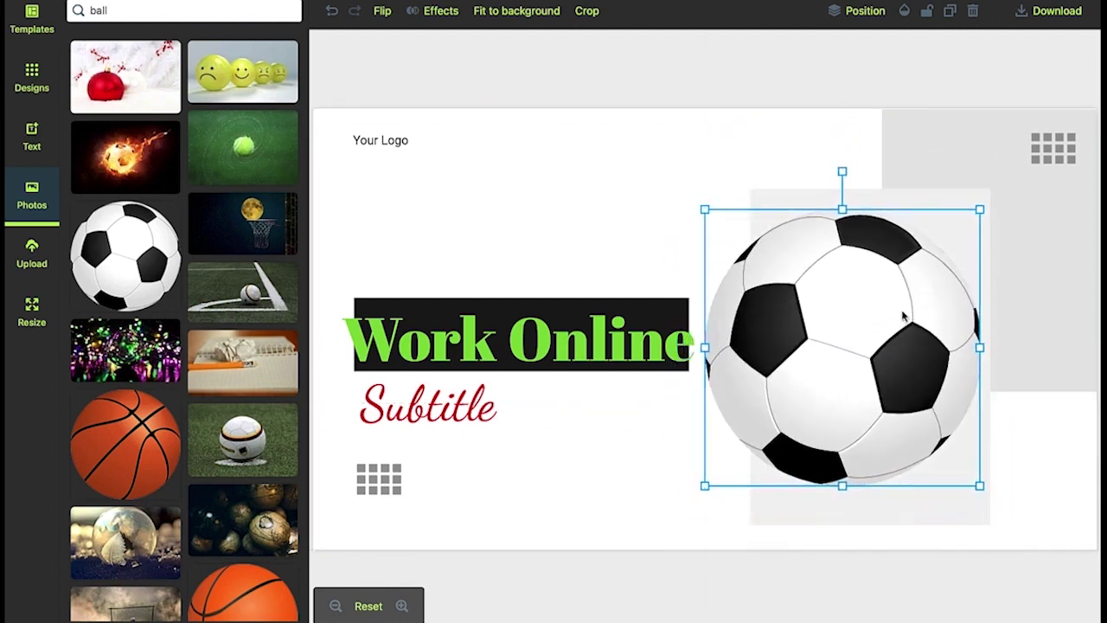
pyautogui.click(390, 151)
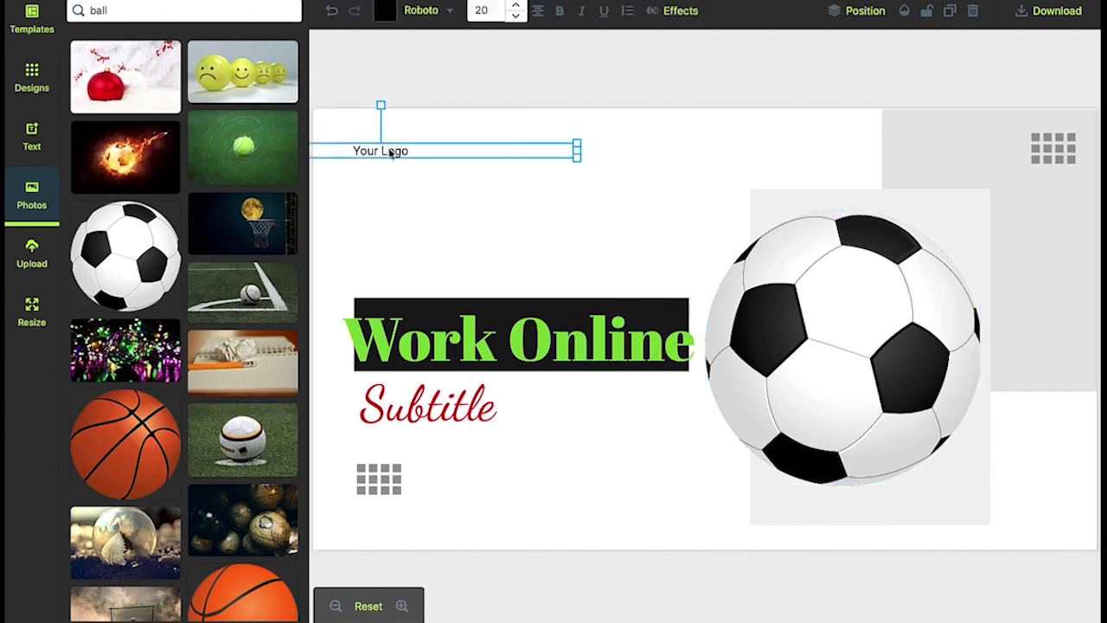
# - Make the soccer ball much more transparent and lock it in place
pyautogui.click(603, 95)
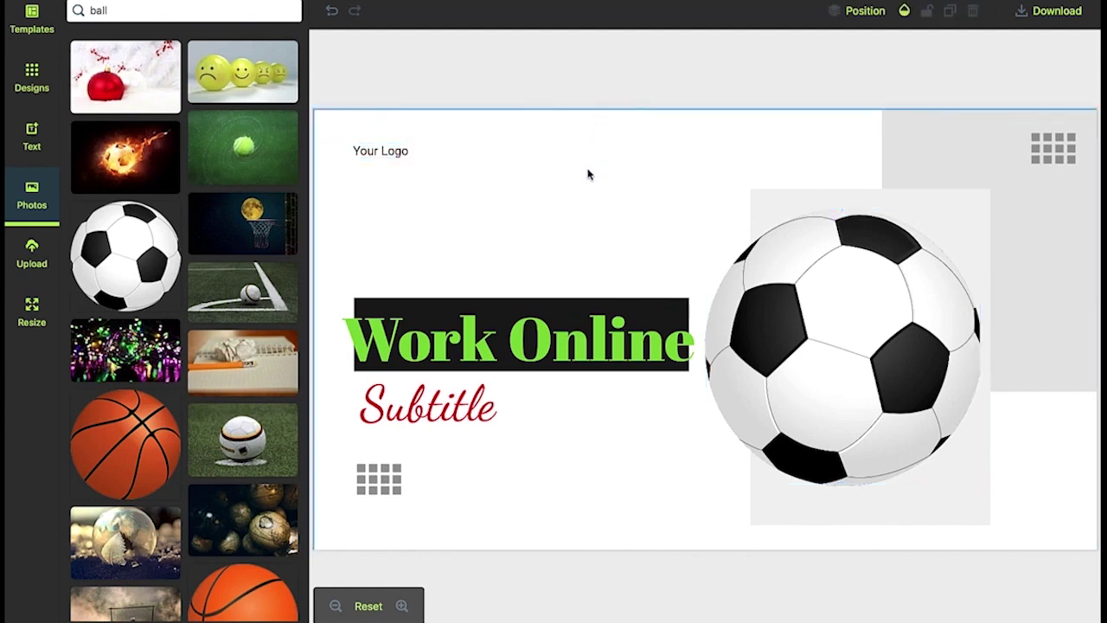
pyautogui.click(821, 259)
pyautogui.click(903, 10)
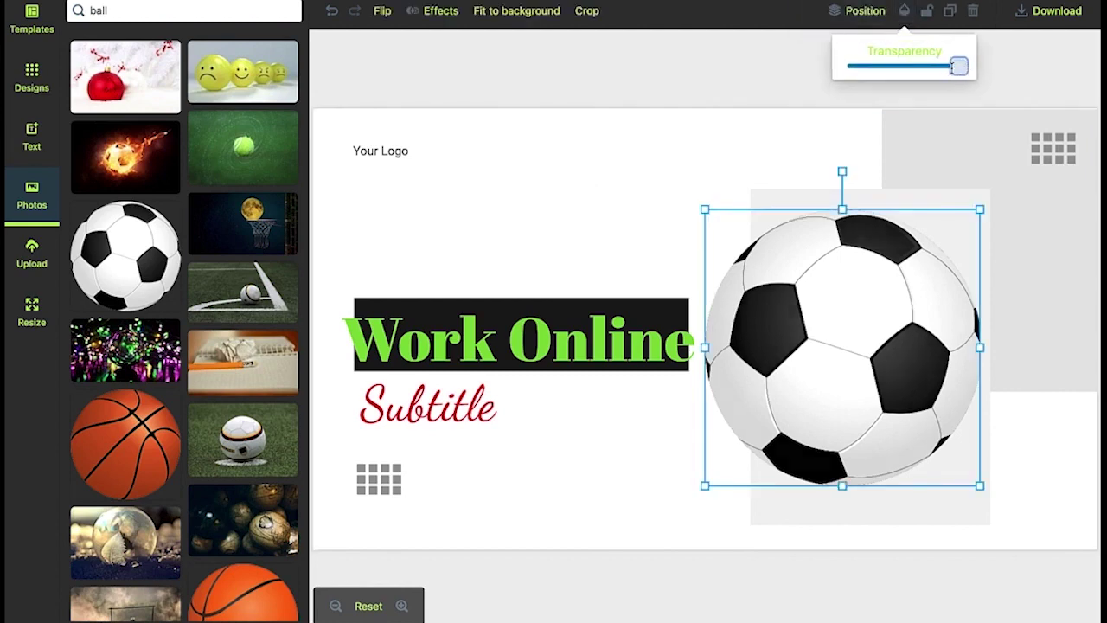
pyautogui.moveTo(951, 66)
pyautogui.mouseDown()
pyautogui.moveTo(861, 69)
pyautogui.moveTo(934, 70)
pyautogui.moveTo(896, 69)
pyautogui.mouseUp()
pyautogui.click(926, 12)
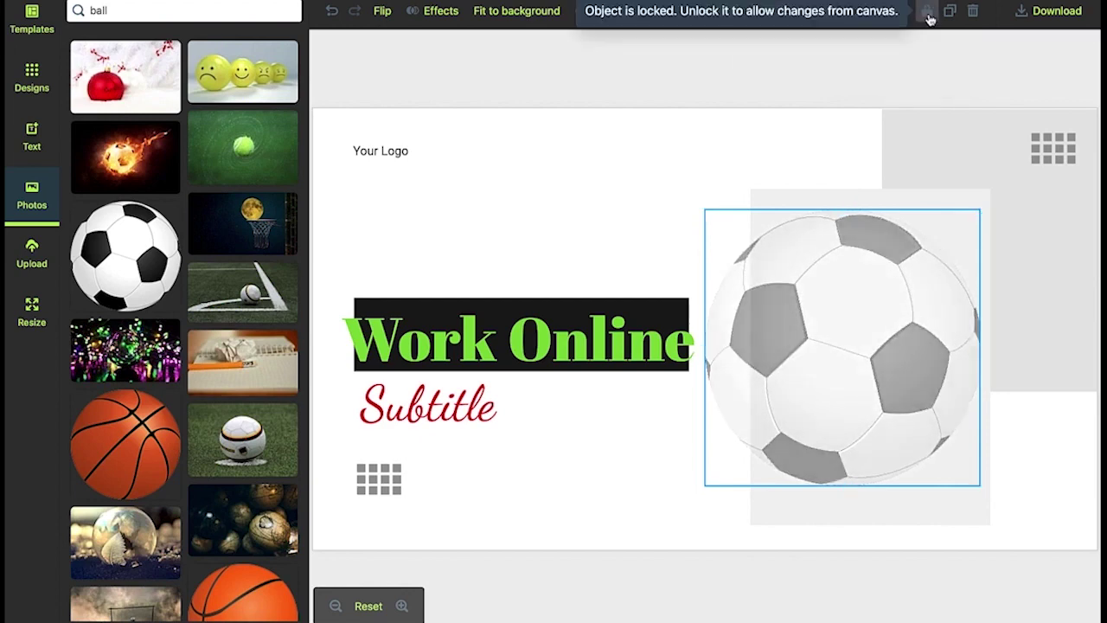
# - Unlock the ball, adjust its layer order, and align it centre then left behind the title
pyautogui.click(928, 14)
pyautogui.click(863, 16)
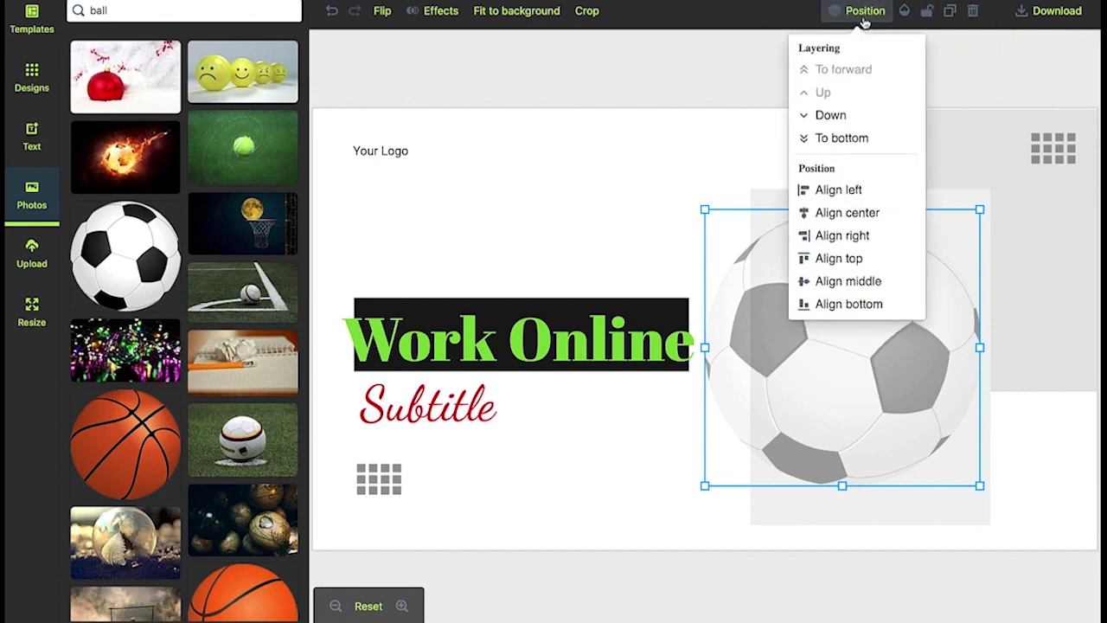
pyautogui.click(858, 118)
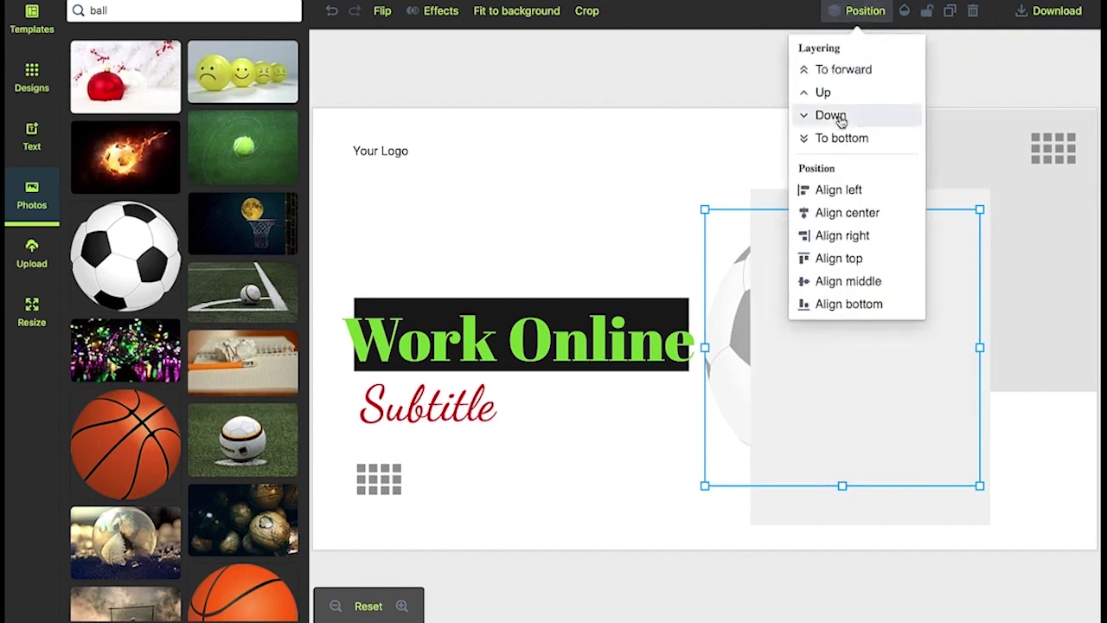
pyautogui.click(825, 93)
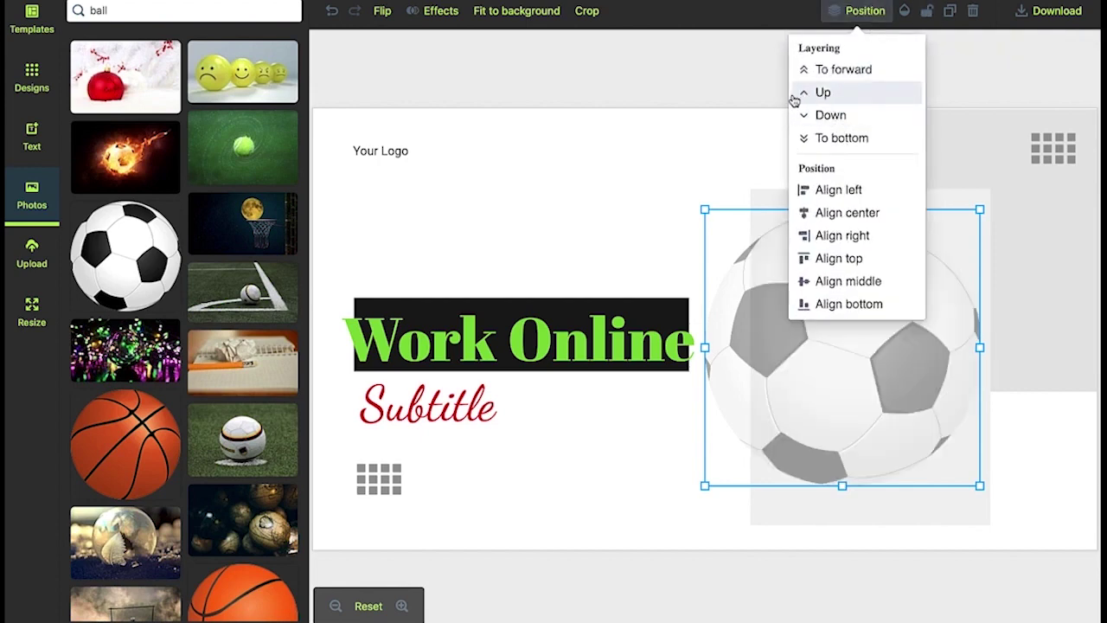
pyautogui.click(839, 140)
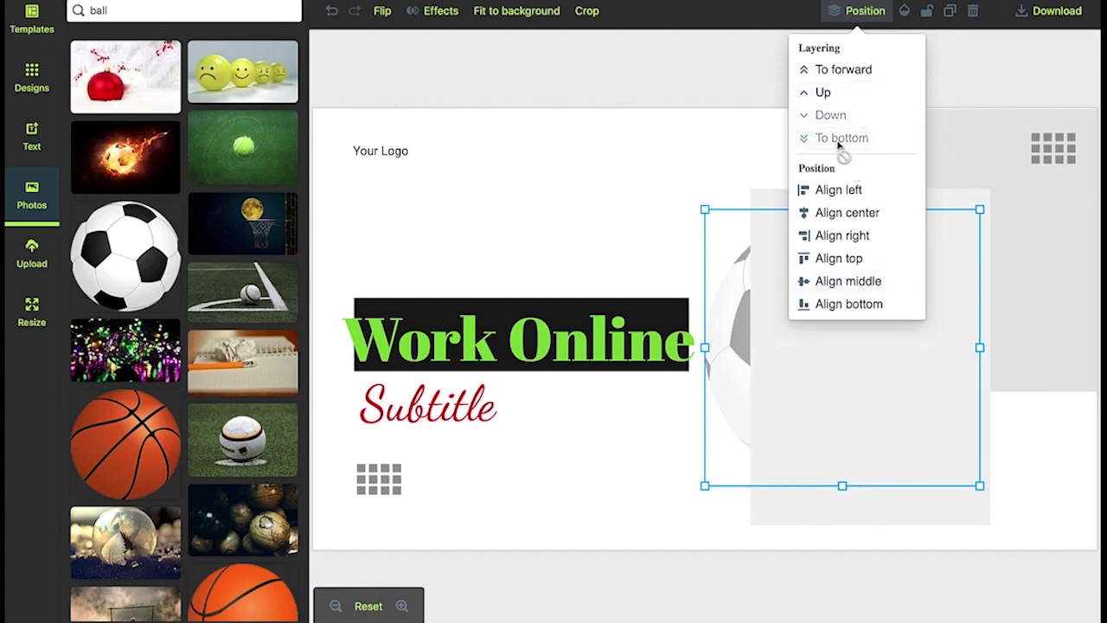
pyautogui.click(825, 93)
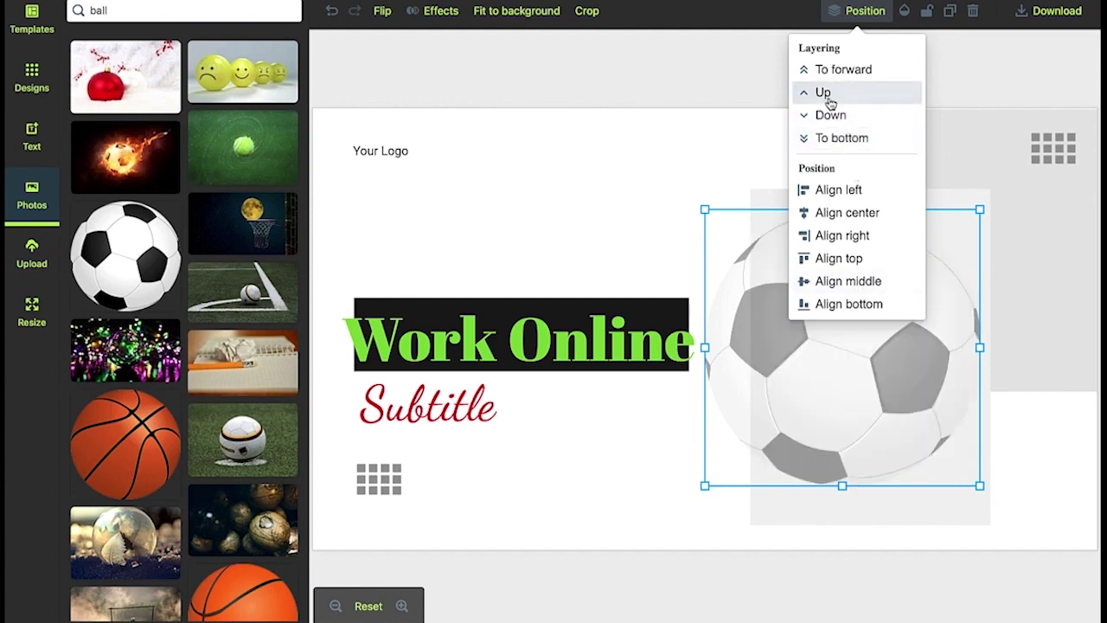
pyautogui.click(832, 213)
pyautogui.click(838, 189)
pyautogui.click(645, 230)
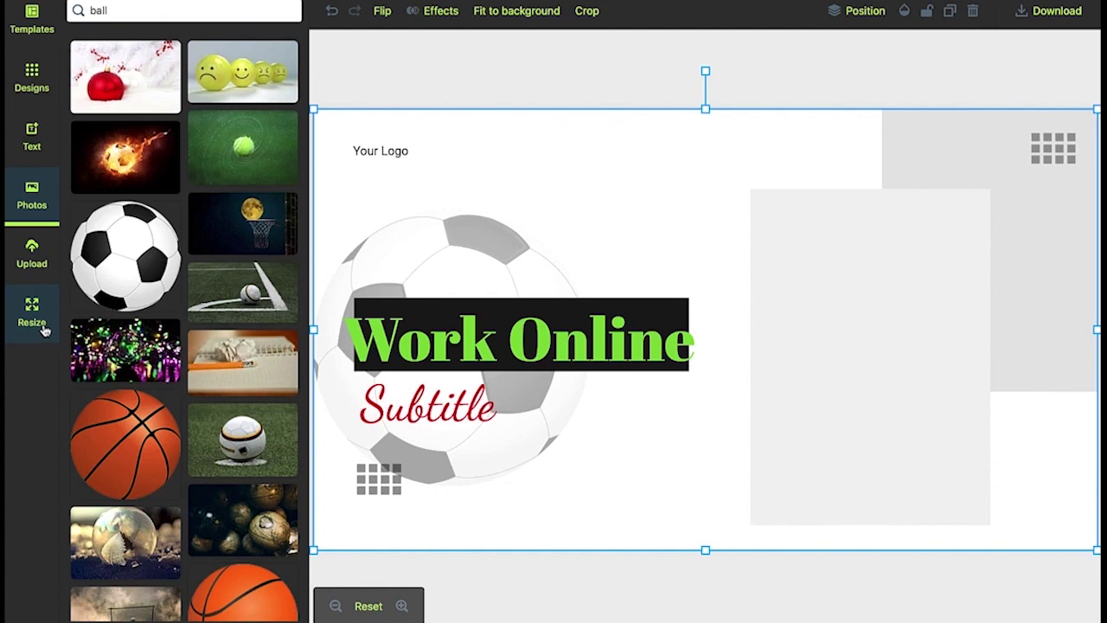
# - View the canvas size settings in the Resize panel
pyautogui.click(45, 330)
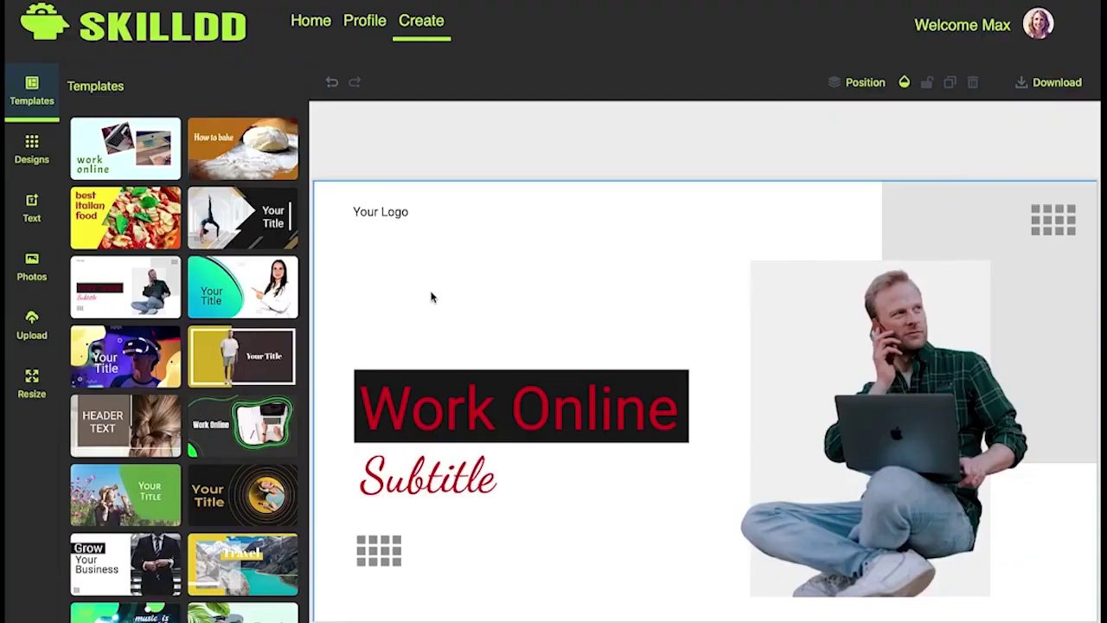
# - Start a fresh blank design and browse the stock photo library
pyautogui.click(437, 28)
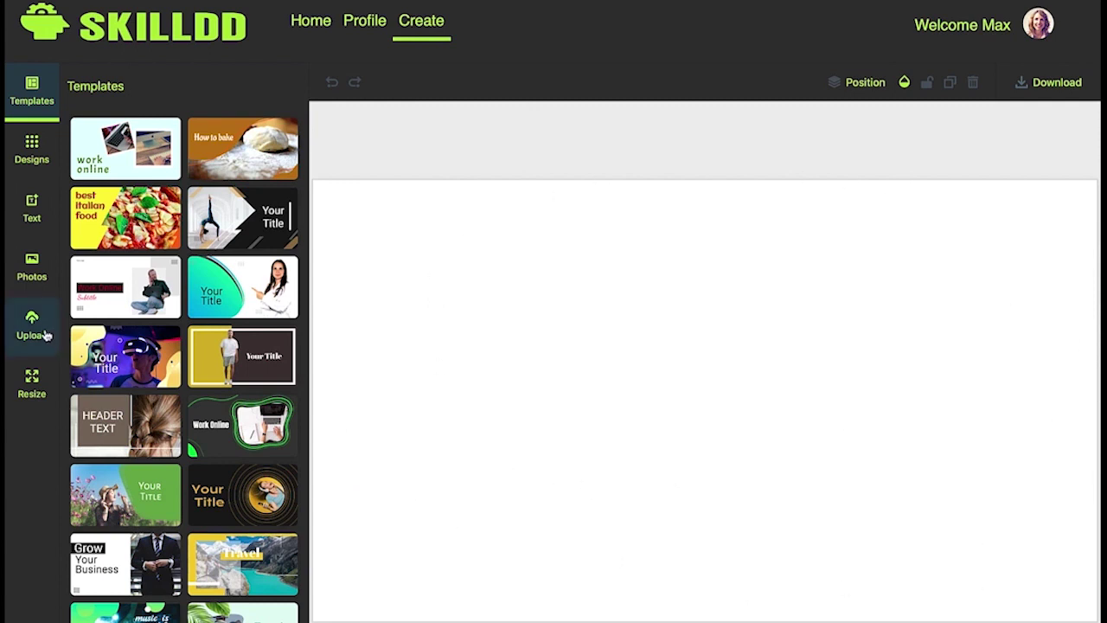
pyautogui.click(38, 332)
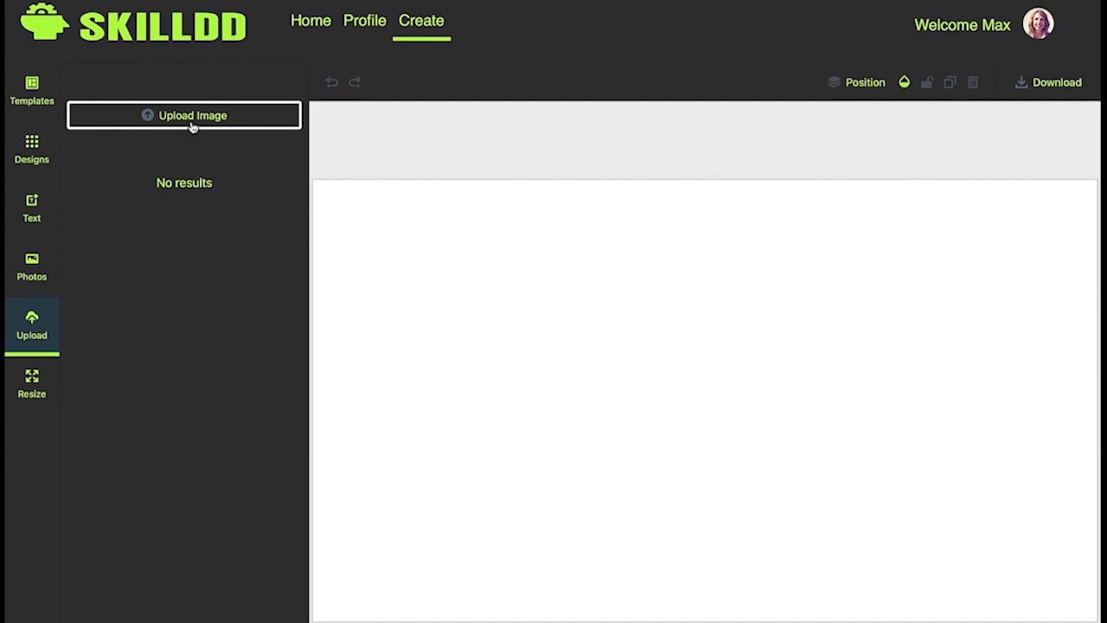
pyautogui.click(37, 277)
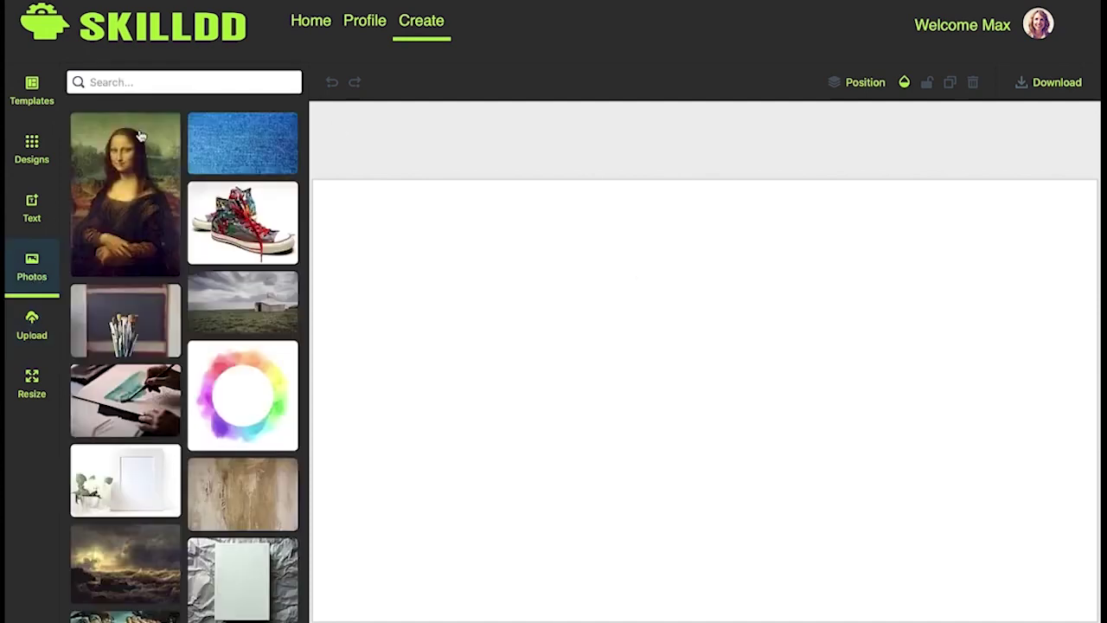
# - Search 'pizza' and fit the pizza-on-wood photo to the background
pyautogui.click(168, 86)
pyautogui.write('pizza')
pyautogui.press('Return')
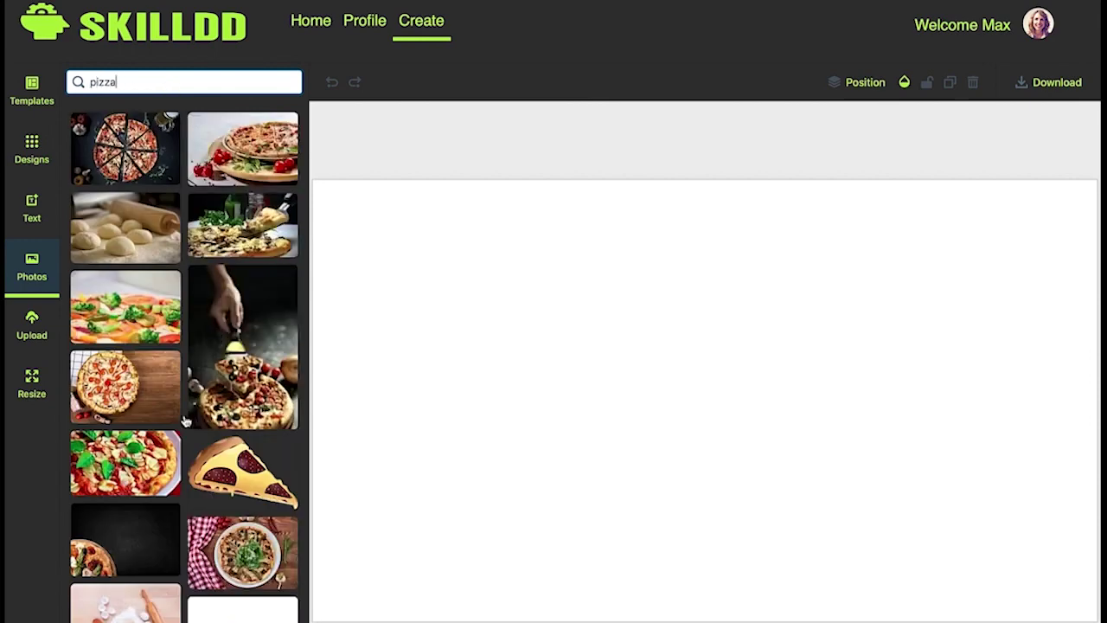
pyautogui.click(128, 405)
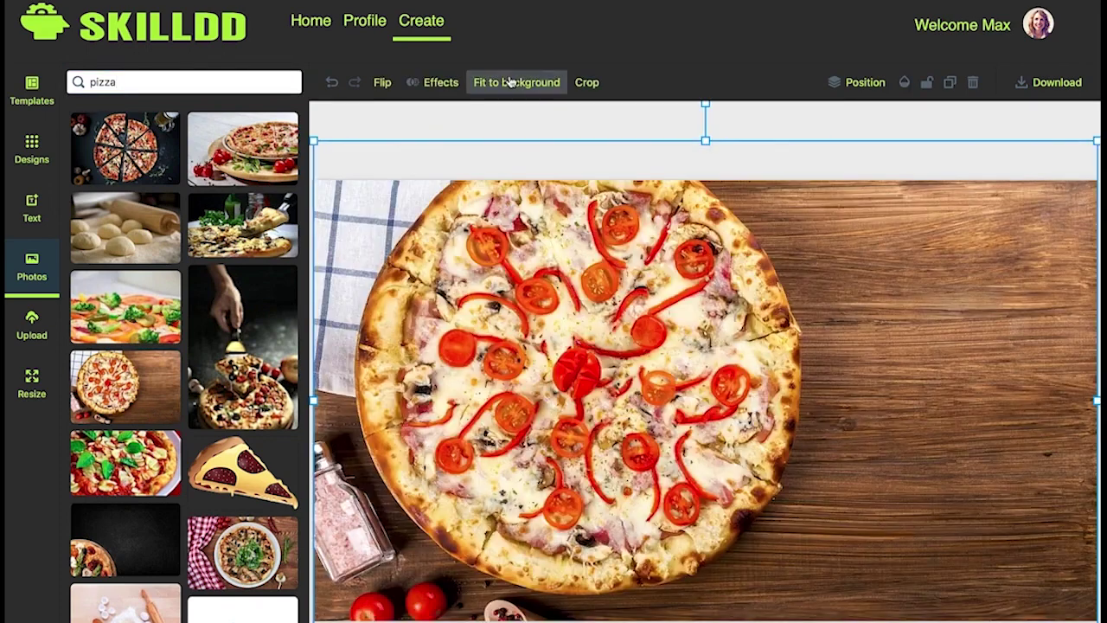
pyautogui.click(510, 82)
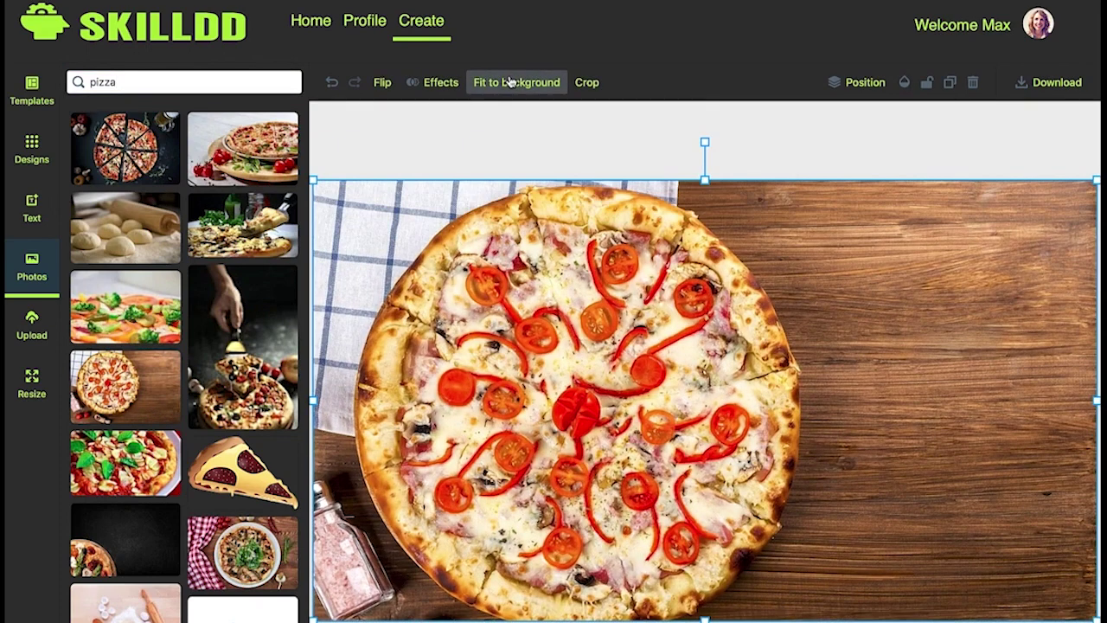
# - Add a HEADER TEXT element and move it to the photo's upper right
pyautogui.click(39, 211)
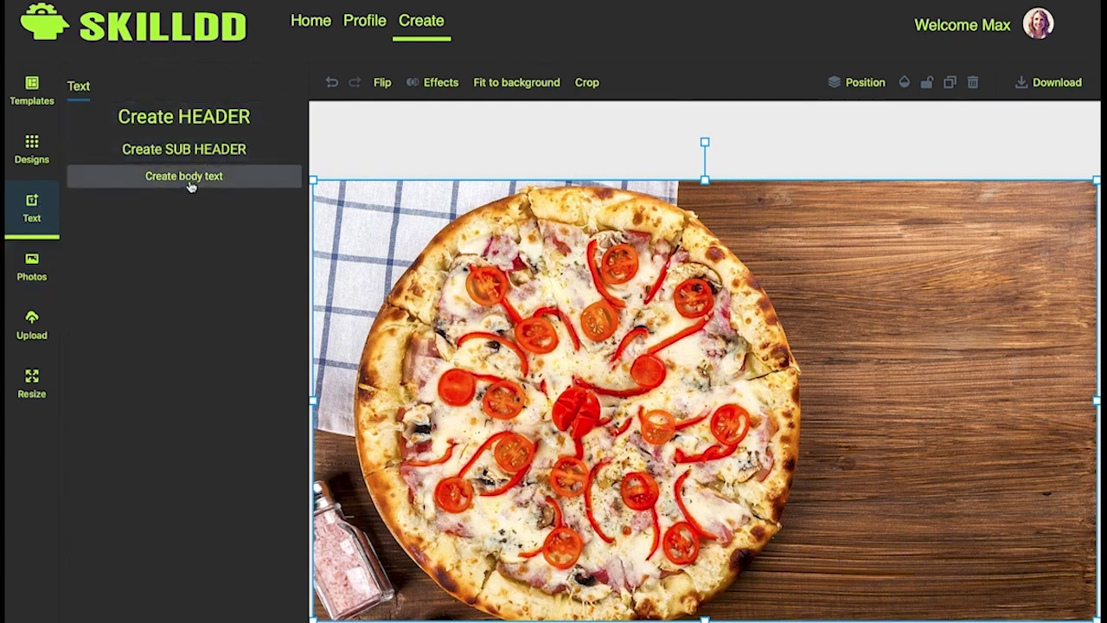
pyautogui.click(201, 128)
pyautogui.click(1011, 432)
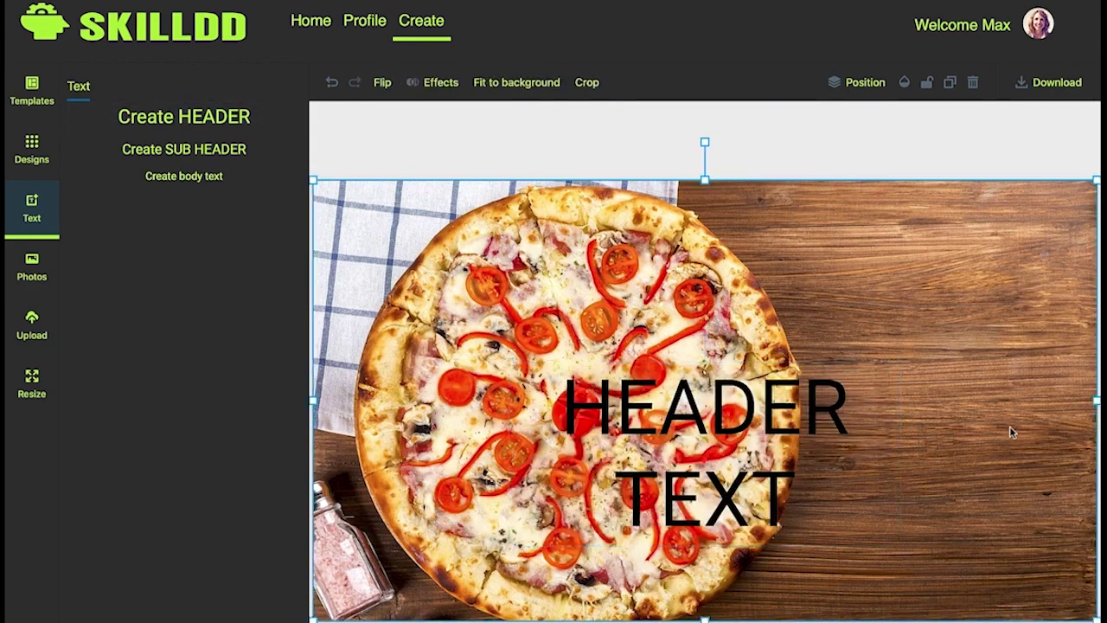
pyautogui.moveTo(758, 475); pyautogui.dragTo(954, 312)
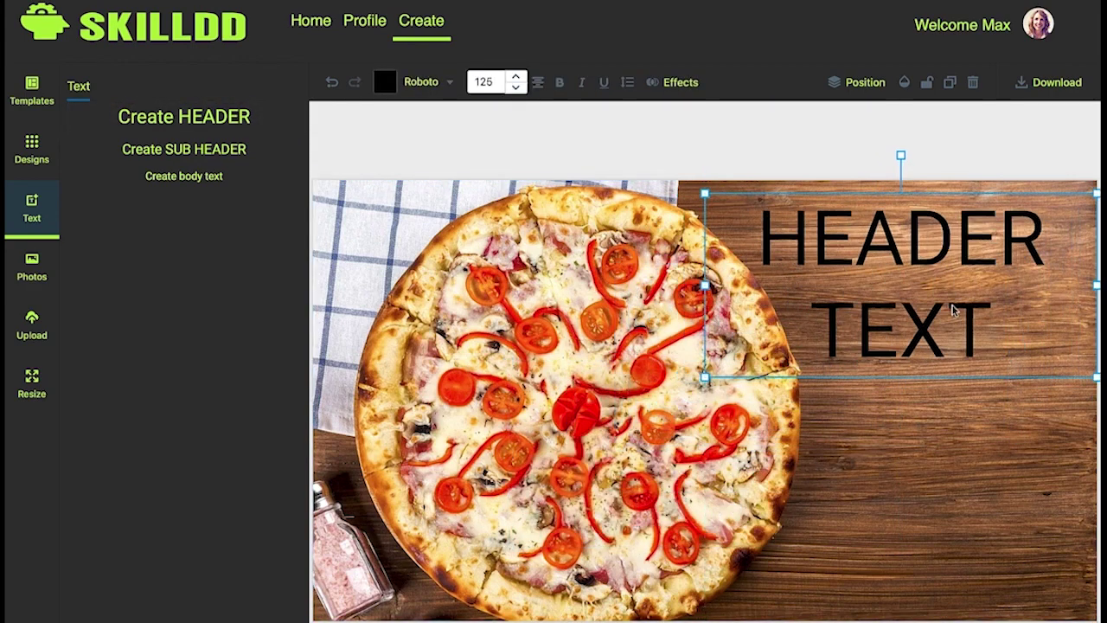
# - Style the header text in Advent Pro and colour it red
pyautogui.doubleClick(908, 309)
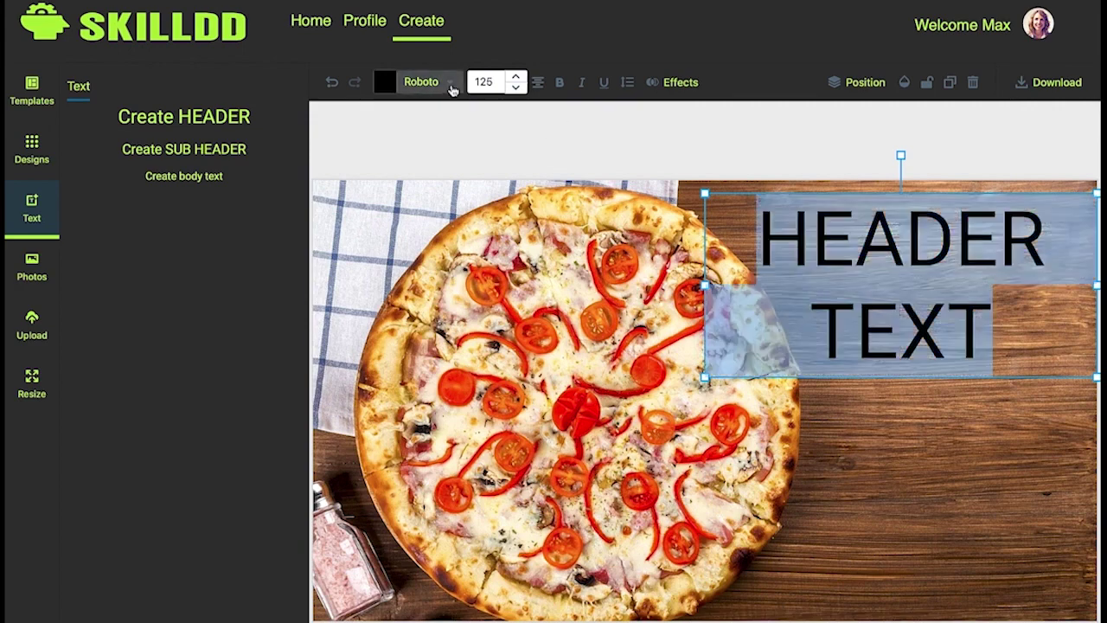
pyautogui.click(450, 88)
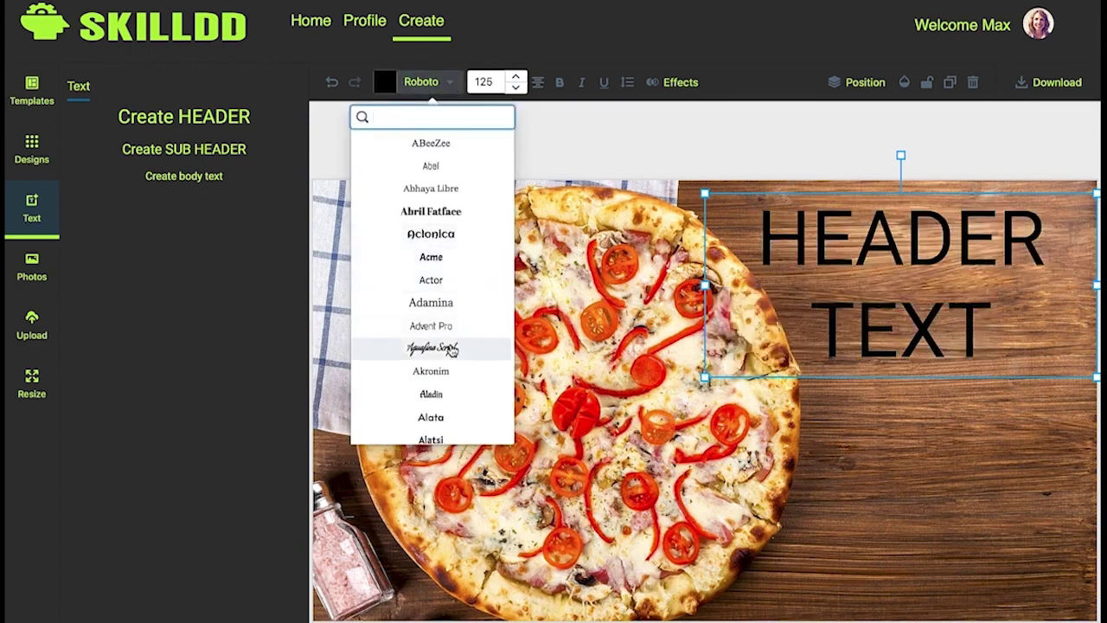
pyautogui.click(437, 325)
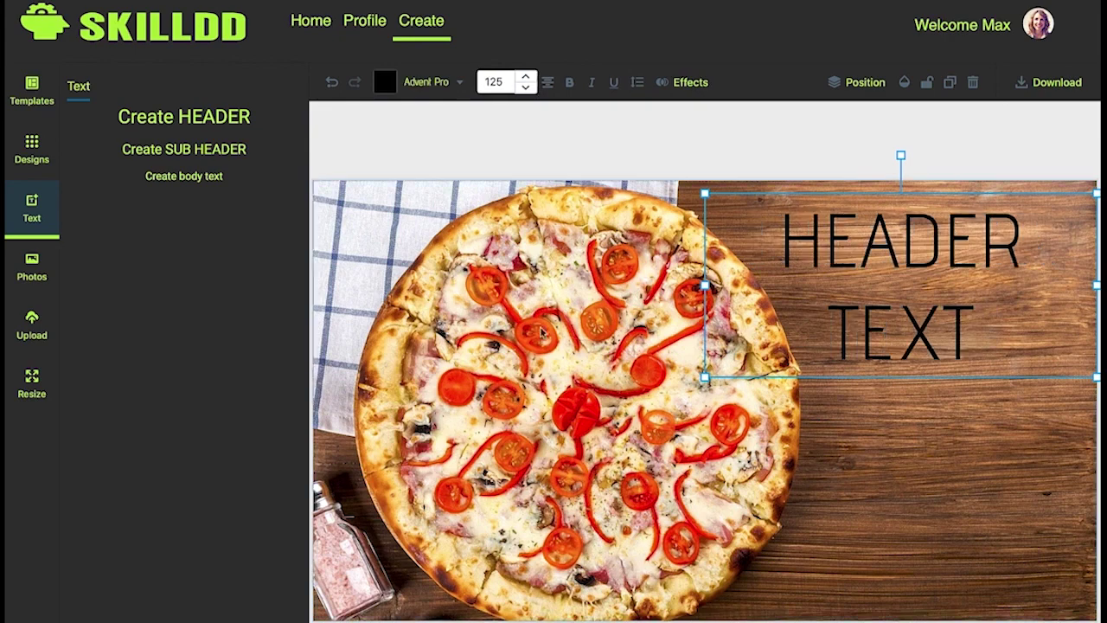
pyautogui.click(461, 86)
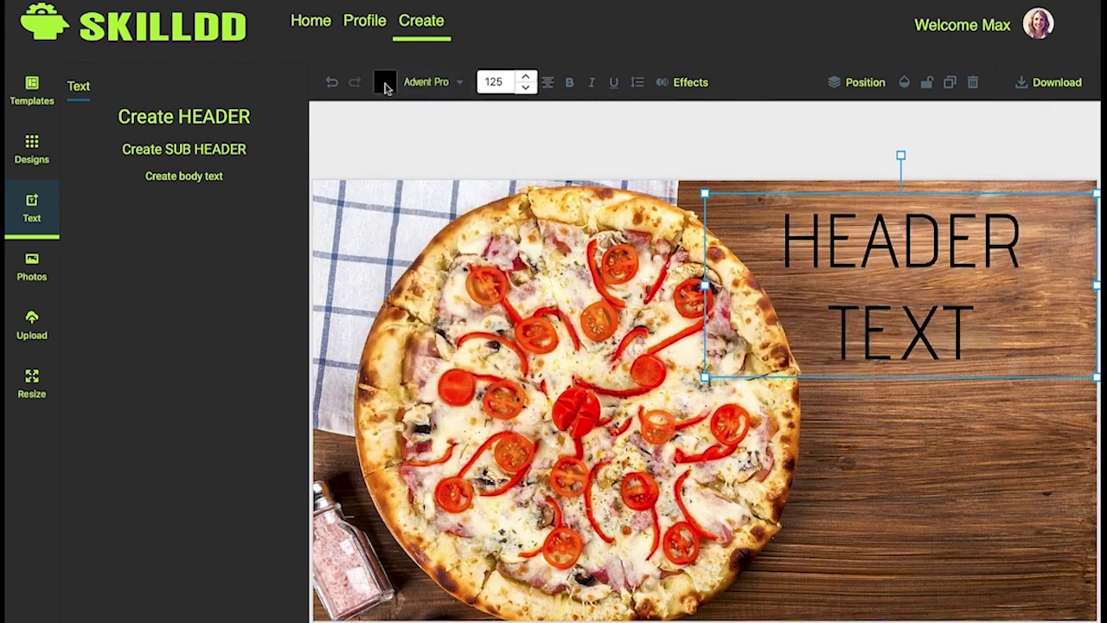
pyautogui.click(384, 83)
pyautogui.click(440, 128)
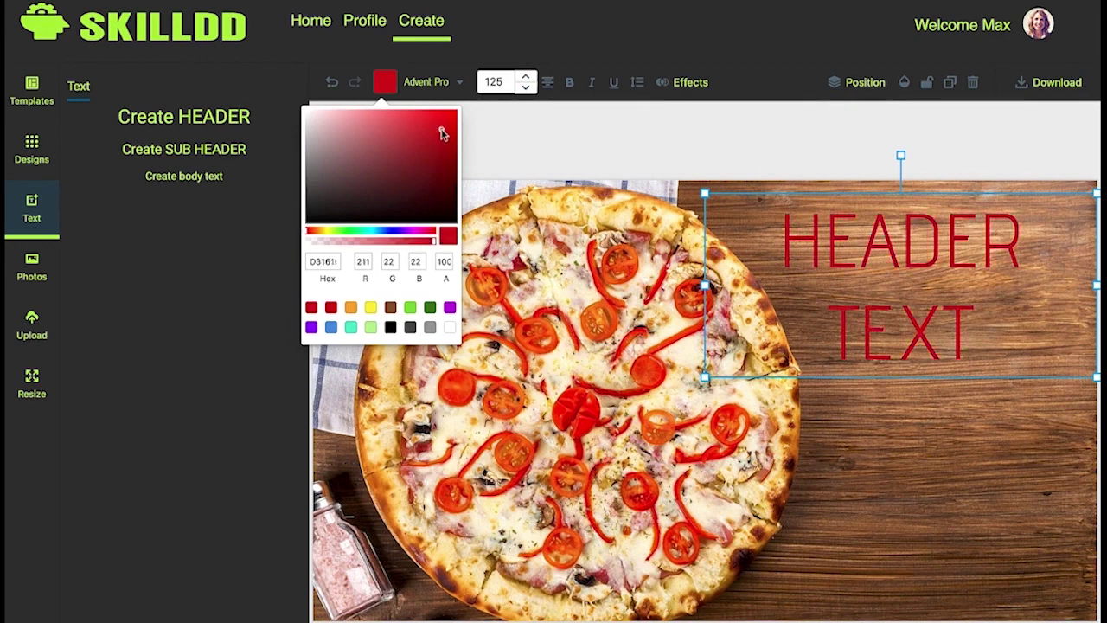
# - Add a subheader beneath the header and set its font size to 35
pyautogui.click(197, 152)
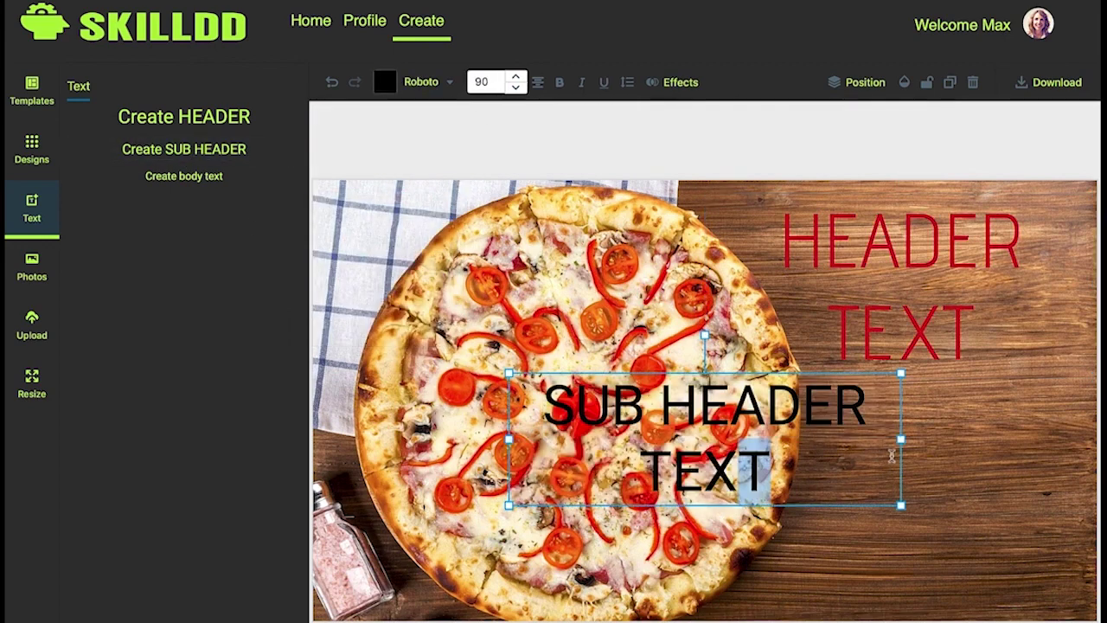
pyautogui.moveTo(802, 452); pyautogui.dragTo(1015, 464)
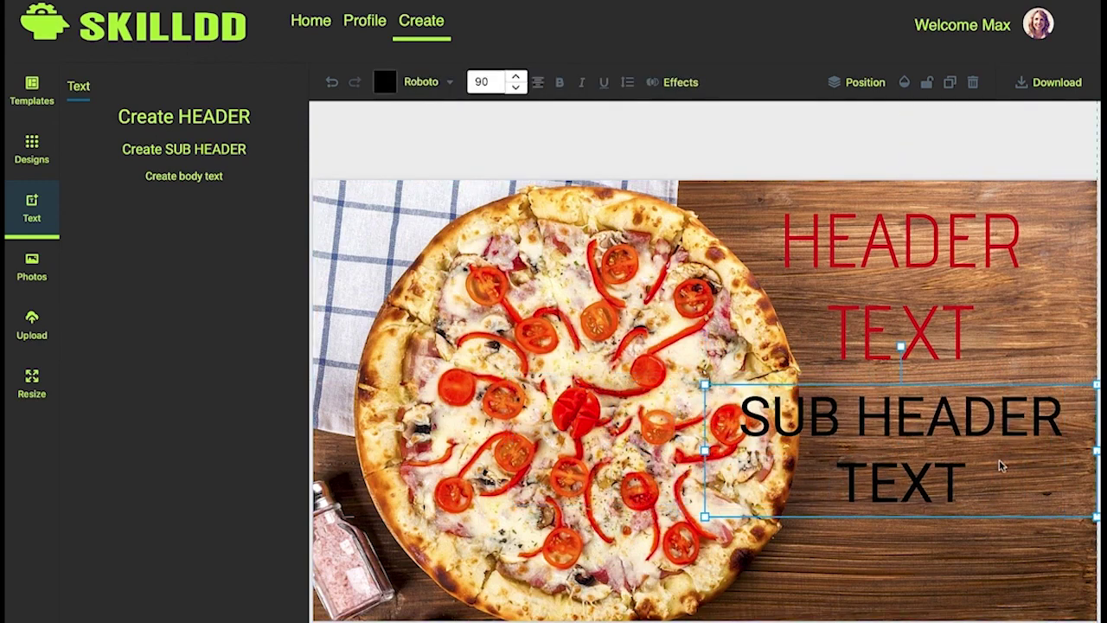
pyautogui.doubleClick(882, 487)
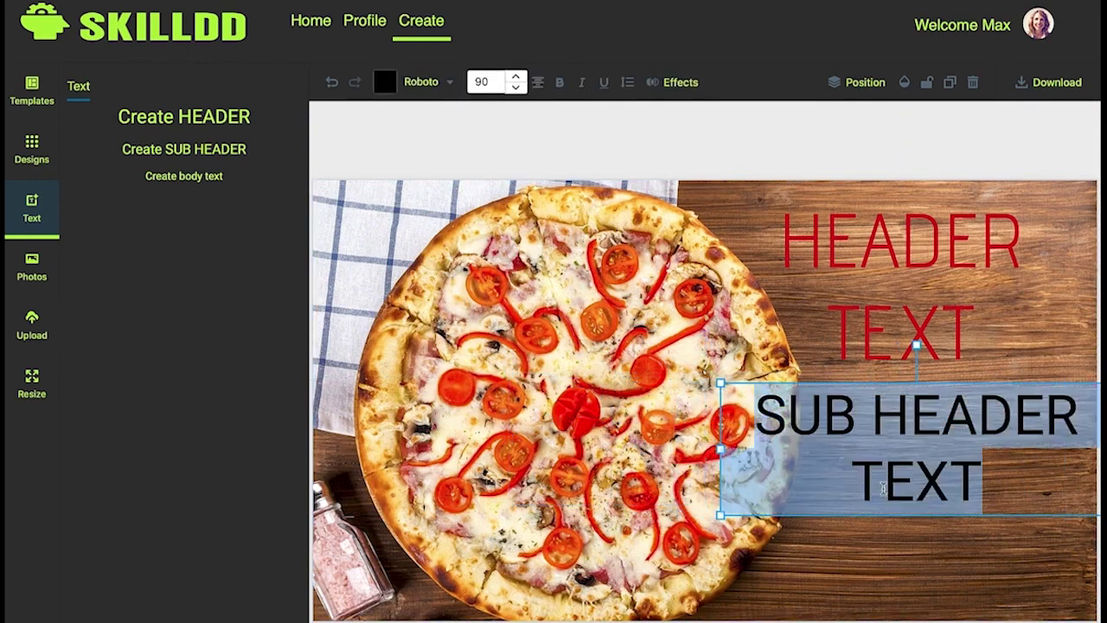
pyautogui.click(517, 87)
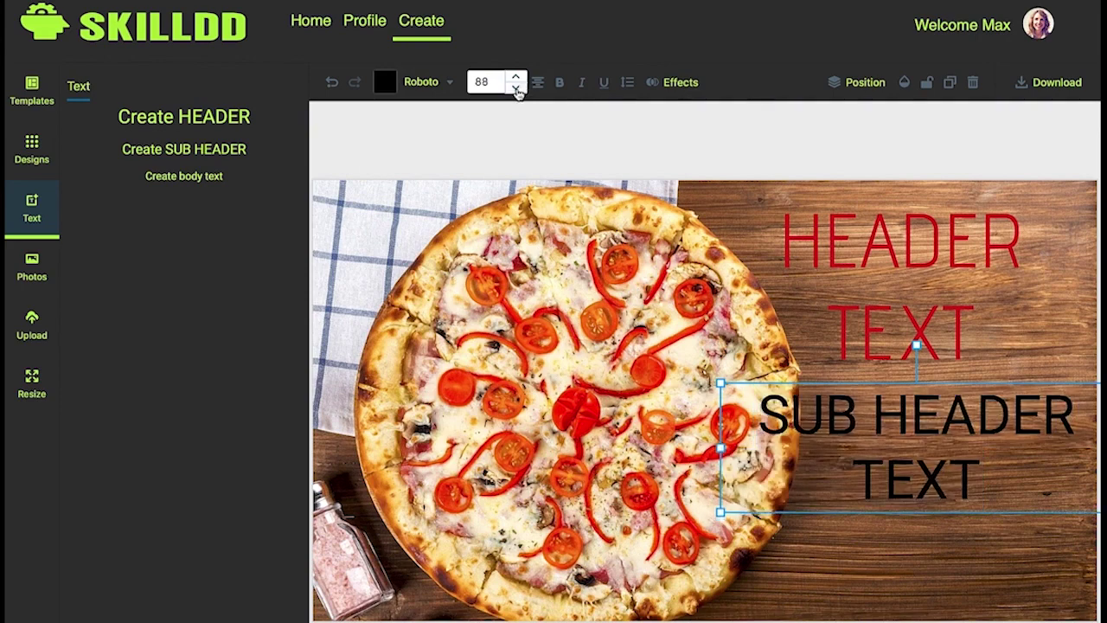
pyautogui.click(516, 88)
pyautogui.click(517, 87)
pyautogui.click(516, 88)
pyautogui.click(516, 87)
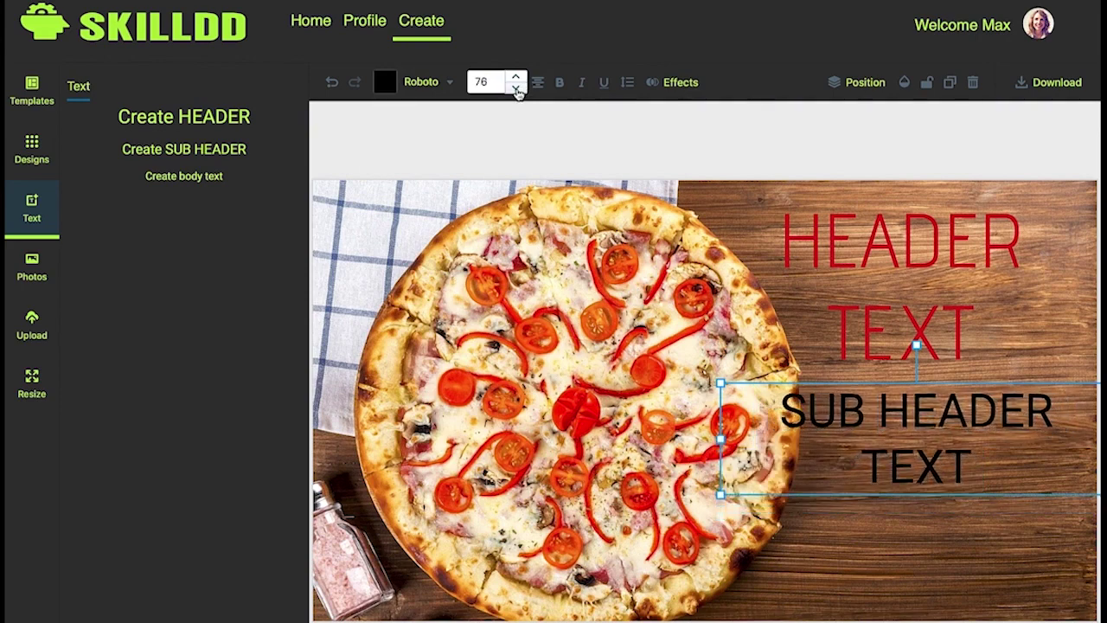
pyautogui.doubleClick(486, 85)
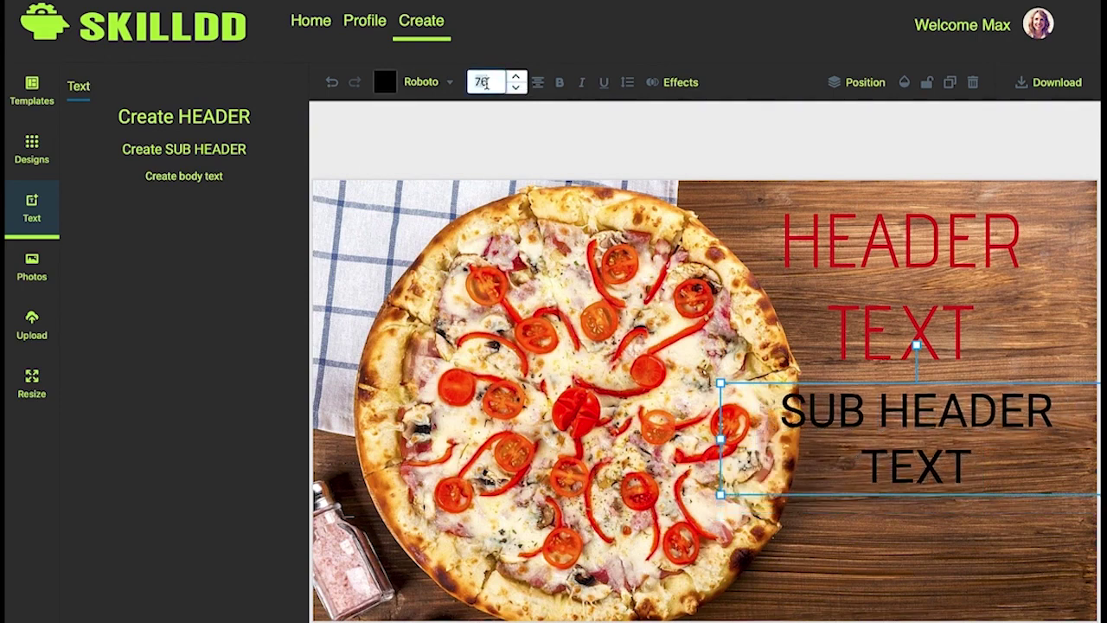
pyautogui.write('35')
# - Change the subheader wording to '30% OFF Today!'
pyautogui.click(922, 475)
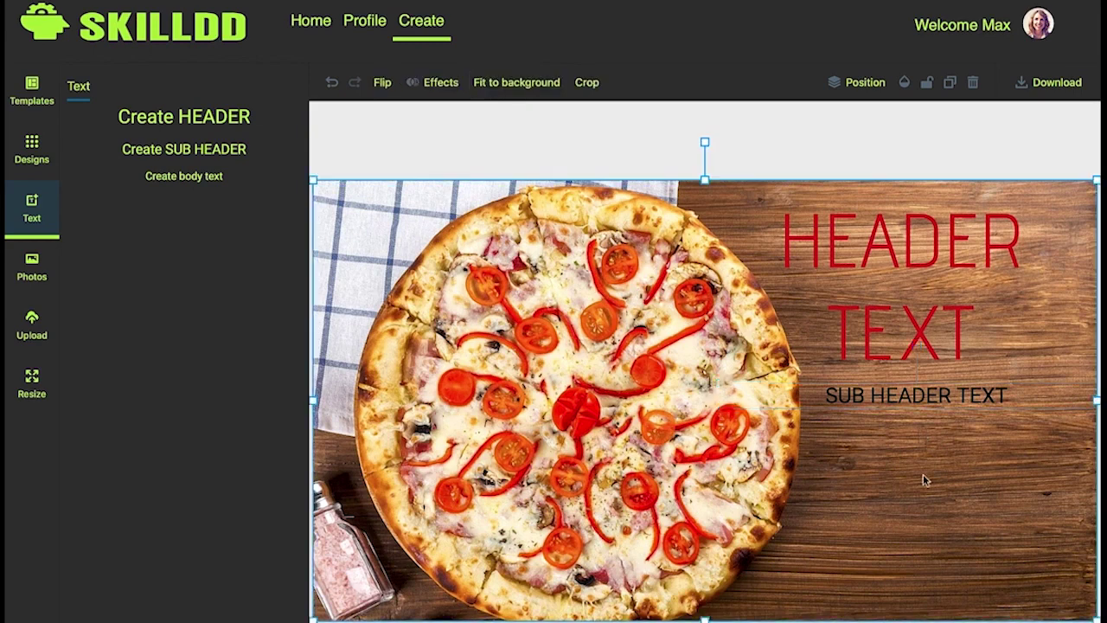
pyautogui.doubleClick(926, 397)
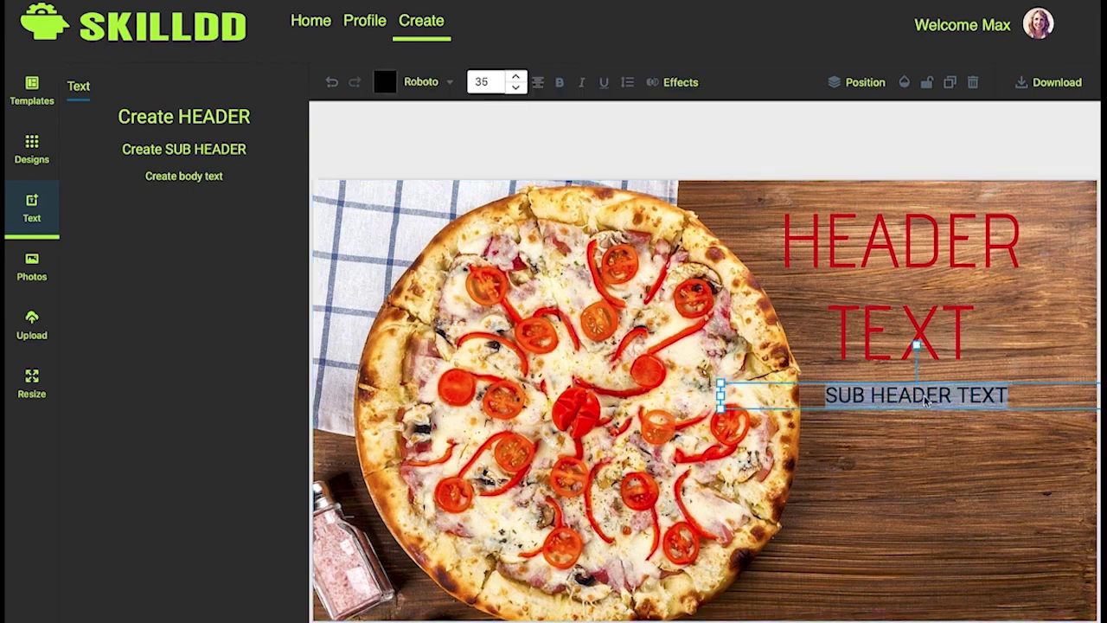
pyautogui.write('30')
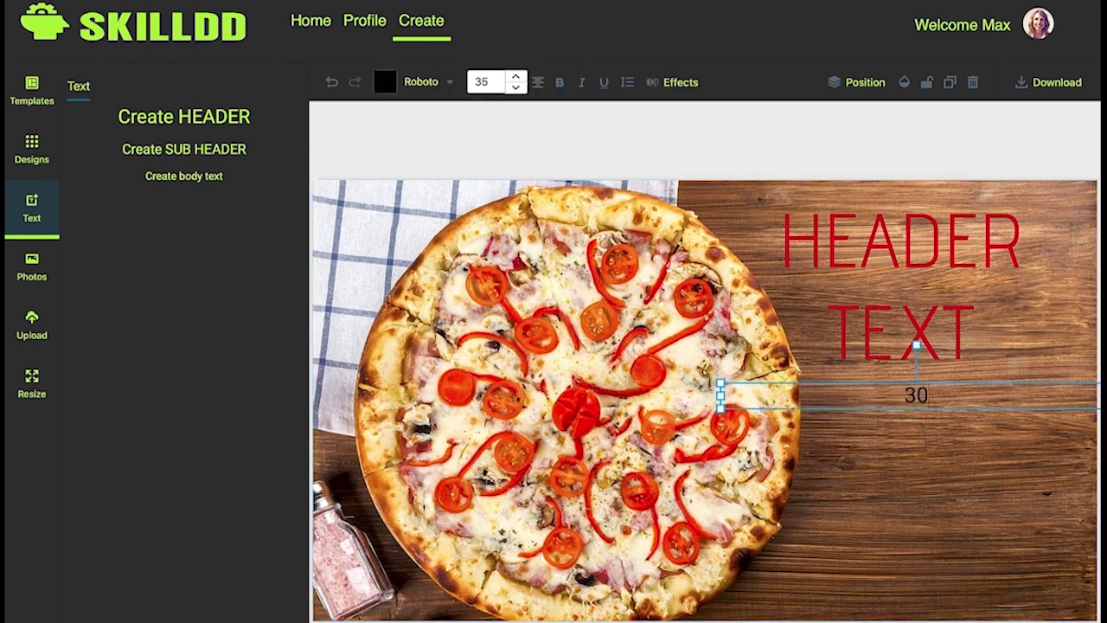
pyautogui.write('% OFF Today!')
pyautogui.click(450, 208)
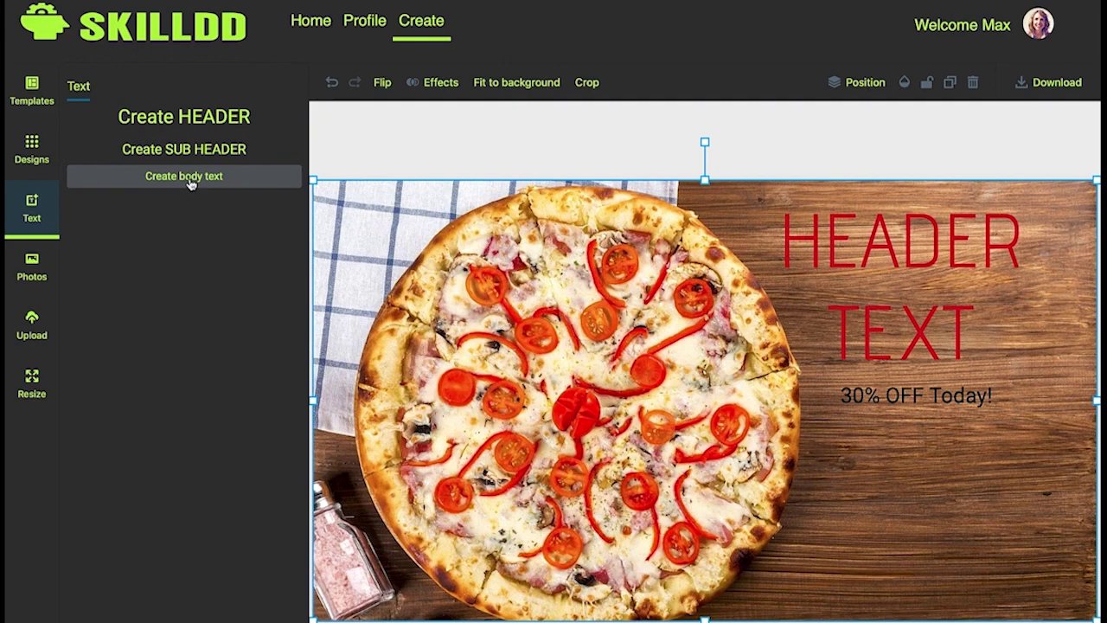